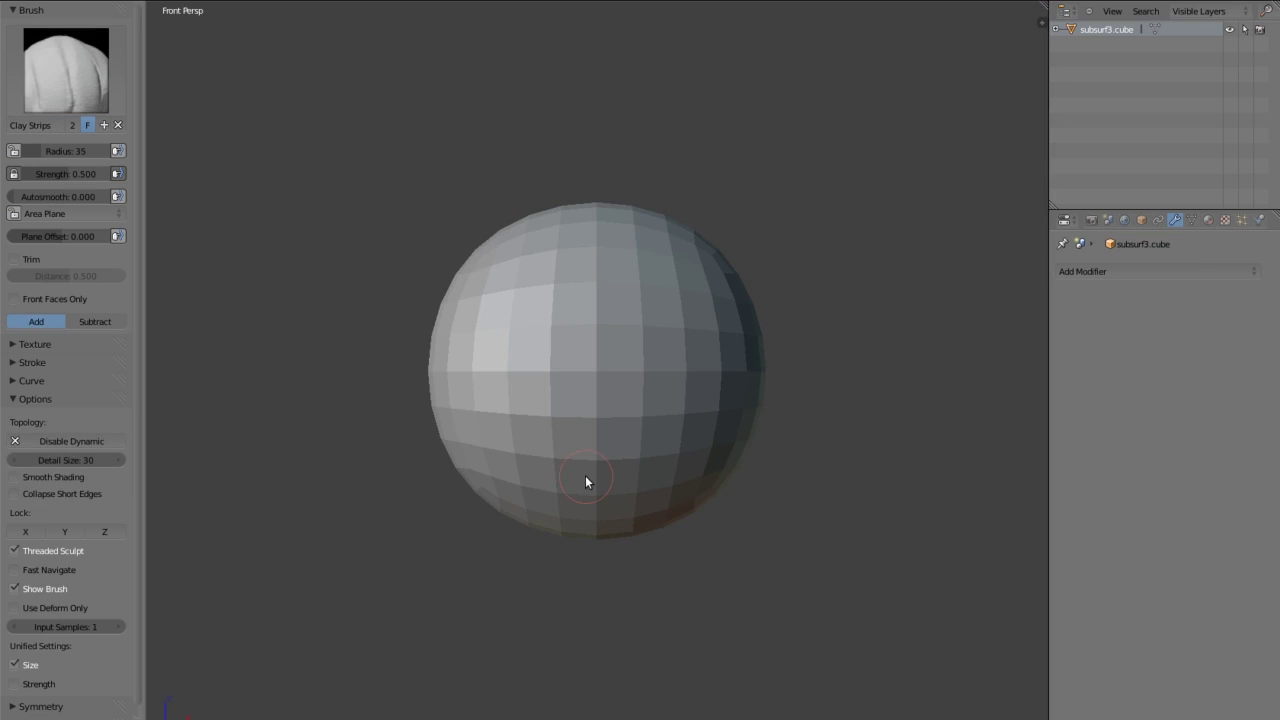
- From the right side view, pull the lower part of the sphere into a neck bulge
mouse_move(661, 331)
middle_down()
mouse_move(639, 470)
mouse_move(541, 393)
mouse_move(620, 532)
mouse_move(450, 267)
middle_up()
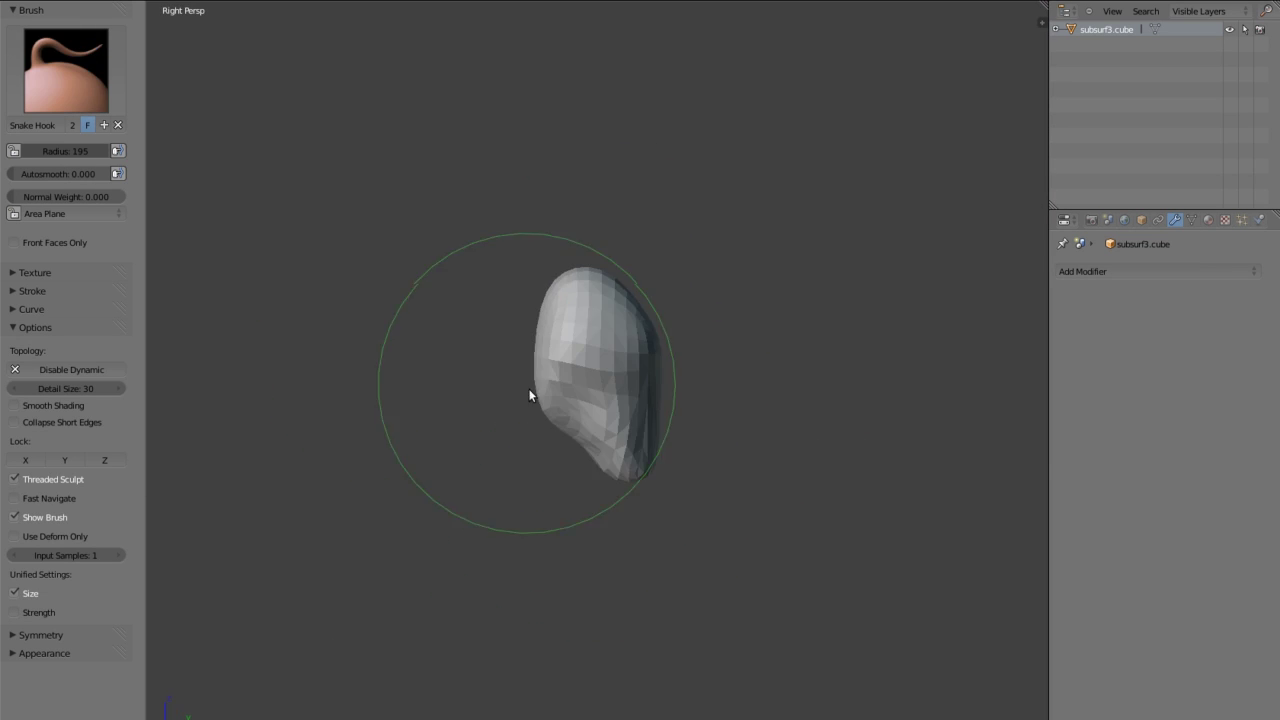
key(ctrl+KP_1)
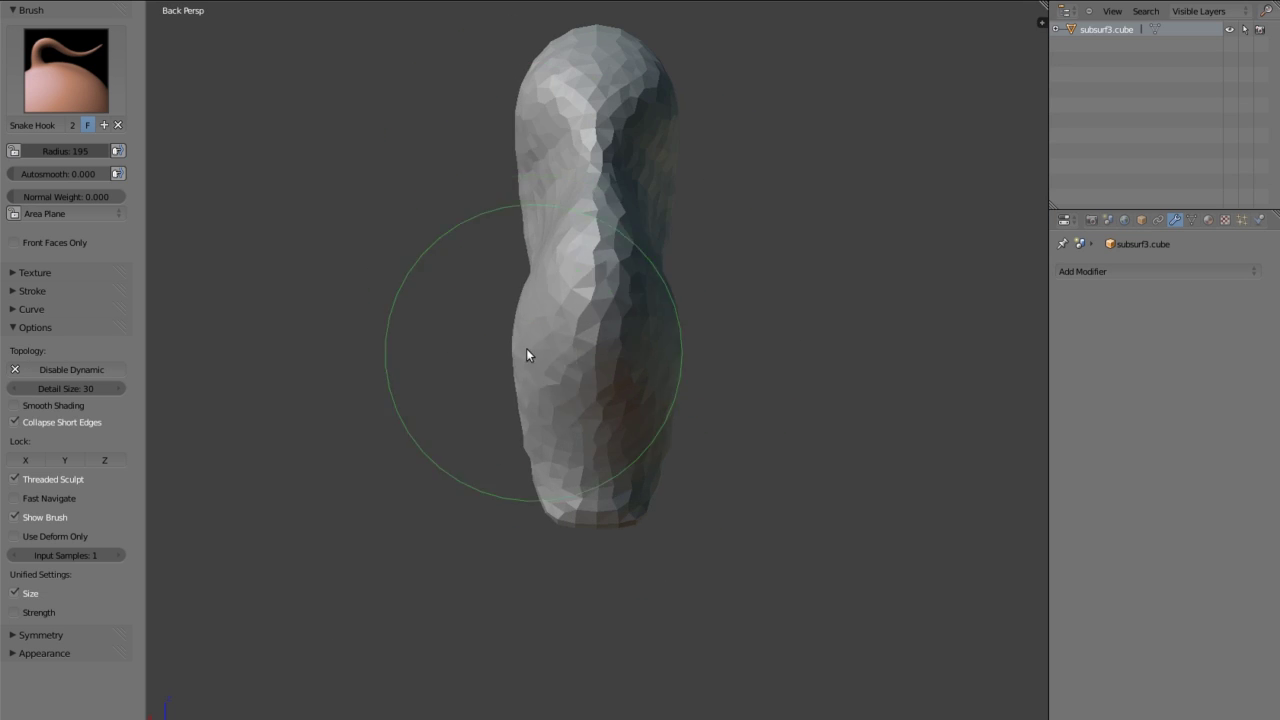
key(KP_3)
drag(693, 272, 696, 350)
key(KP_1)
middle_drag(660, 346, 507, 372)
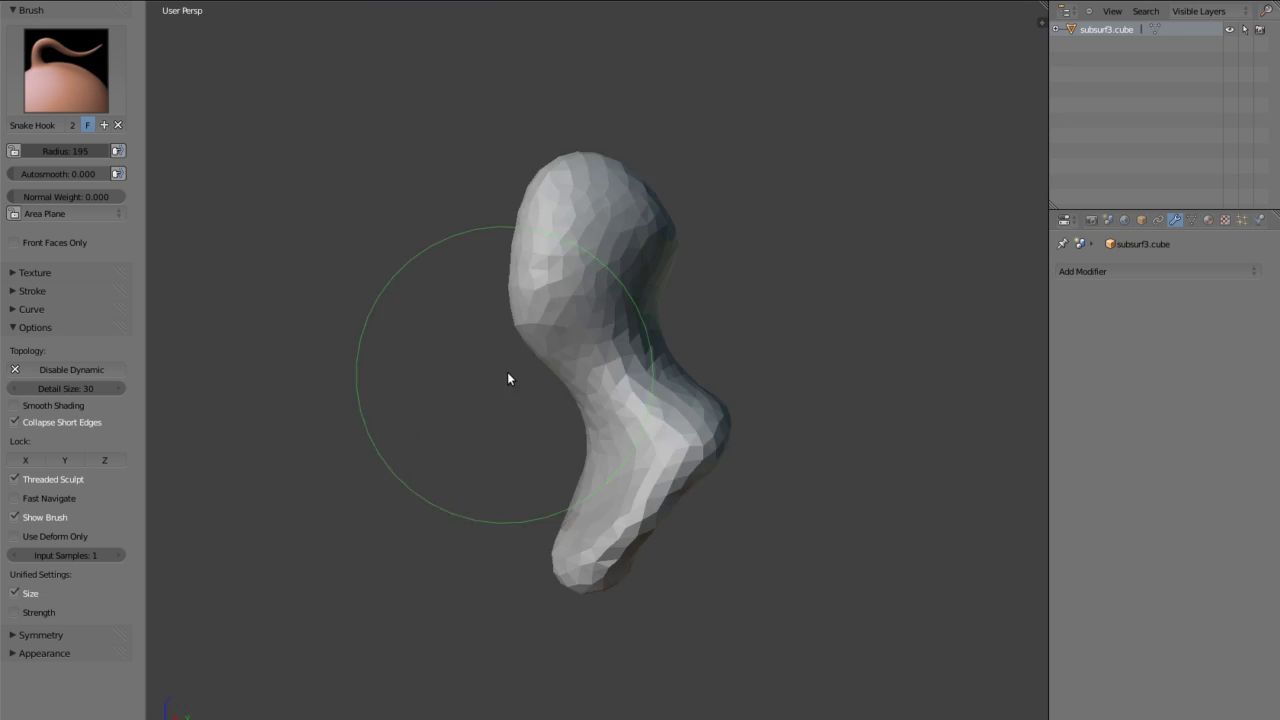
- Carve and deepen the eye sockets in the face with Clay Strips
key(3)
scroll(602, 321, up, 4)
scroll(563, 210, up, 2)
middle_drag(577, 299, 581, 289)
drag(581, 289, 593, 260)
scroll(593, 260, down, 3)
- From the face's profile, sculpt the nose and lip area
mouse_move(543, 248)
middle_down()
mouse_move(648, 408)
mouse_move(443, 337)
middle_up()
scroll(648, 408, up, 3)
drag(443, 337, 537, 309)
mouse_move(537, 309)
middle_down()
mouse_move(643, 286)
mouse_move(404, 270)
mouse_move(571, 245)
mouse_move(628, 314)
middle_up()
- Switch to Snake Hook and look over the back and top of the head
key(k)
mouse_move(600, 266)
middle_down()
mouse_move(681, 287)
mouse_move(601, 256)
middle_up()
key(ctrl+KP_1)
mouse_move(508, 352)
middle_down()
mouse_move(589, 271)
mouse_move(372, 190)
mouse_move(593, 263)
middle_up()
- Add a small Clay Strips stroke near the eye, viewed from a three-quarter angle
key(c)
drag(593, 263, 597, 362)
scroll(735, 265, up, 2)
scroll(763, 266, down, 3)
mouse_move(763, 266)
middle_down()
mouse_move(635, 469)
mouse_move(509, 369)
mouse_move(629, 463)
mouse_move(517, 437)
middle_up()
scroll(517, 437, down, 2)
scroll(517, 437, up, 4)
- Lay clay strips across the chest below the head and neck
mouse_move(588, 407)
middle_down()
mouse_move(457, 366)
mouse_move(651, 520)
mouse_move(800, 434)
mouse_move(558, 311)
mouse_move(486, 457)
mouse_move(537, 466)
middle_up()
scroll(486, 457, up, 3)
scroll(569, 354, down, 3)
mouse_move(569, 354)
middle_down()
mouse_move(597, 328)
mouse_move(623, 491)
middle_up()
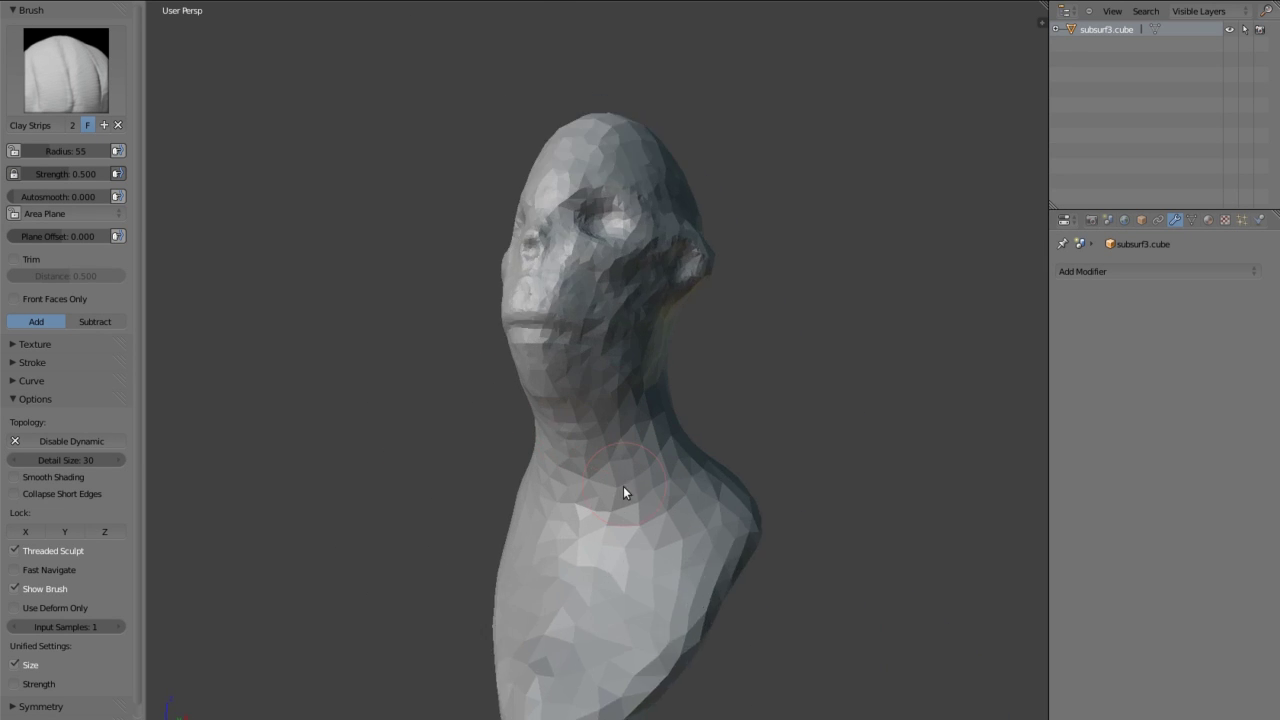
scroll(623, 491, up, 3)
drag(637, 480, 620, 508)
scroll(620, 508, down, 2)
- Orbit around the chest and lower body, ending on an upright front view of the bust
mouse_move(647, 320)
middle_down()
mouse_move(663, 291)
mouse_move(397, 269)
middle_up()
scroll(586, 451, up, 4)
middle_drag(586, 451, 528, 405)
mouse_move(538, 354)
middle_down()
mouse_move(639, 364)
mouse_move(509, 408)
middle_up()
middle_drag(582, 337, 474, 311)
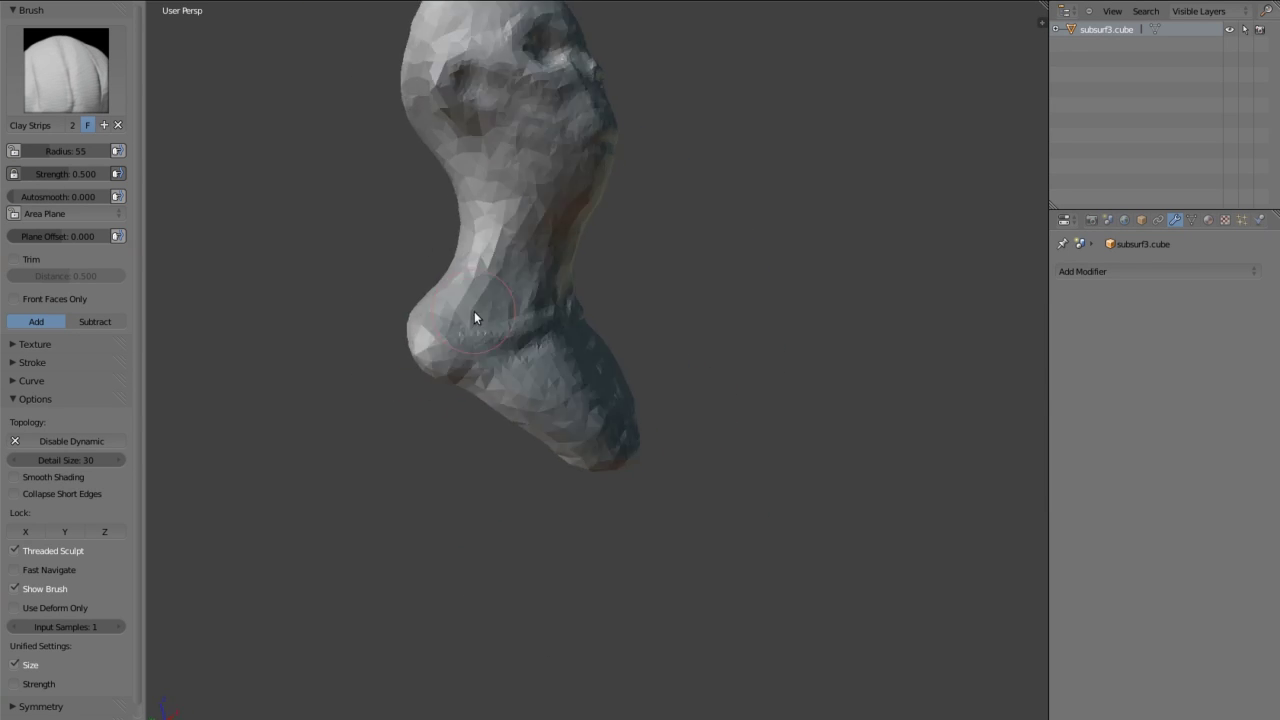
scroll(338, 354, up, 3)
middle_drag(338, 354, 663, 312)
scroll(591, 265, up, 3)
scroll(591, 265, down, 3)
mouse_move(591, 265)
middle_down()
mouse_move(787, 427)
mouse_move(379, 374)
mouse_move(423, 318)
middle_up()
scroll(423, 318, up, 2)
scroll(459, 235, down, 3)
mouse_move(459, 240)
middle_down()
mouse_move(594, 338)
mouse_move(470, 300)
middle_up()
- In Right Ortho, Grab the back of the skull outward at radius 106, then return to Clay Strips
key(KP_1)
key(KP_Decimal)
key(KP_3)
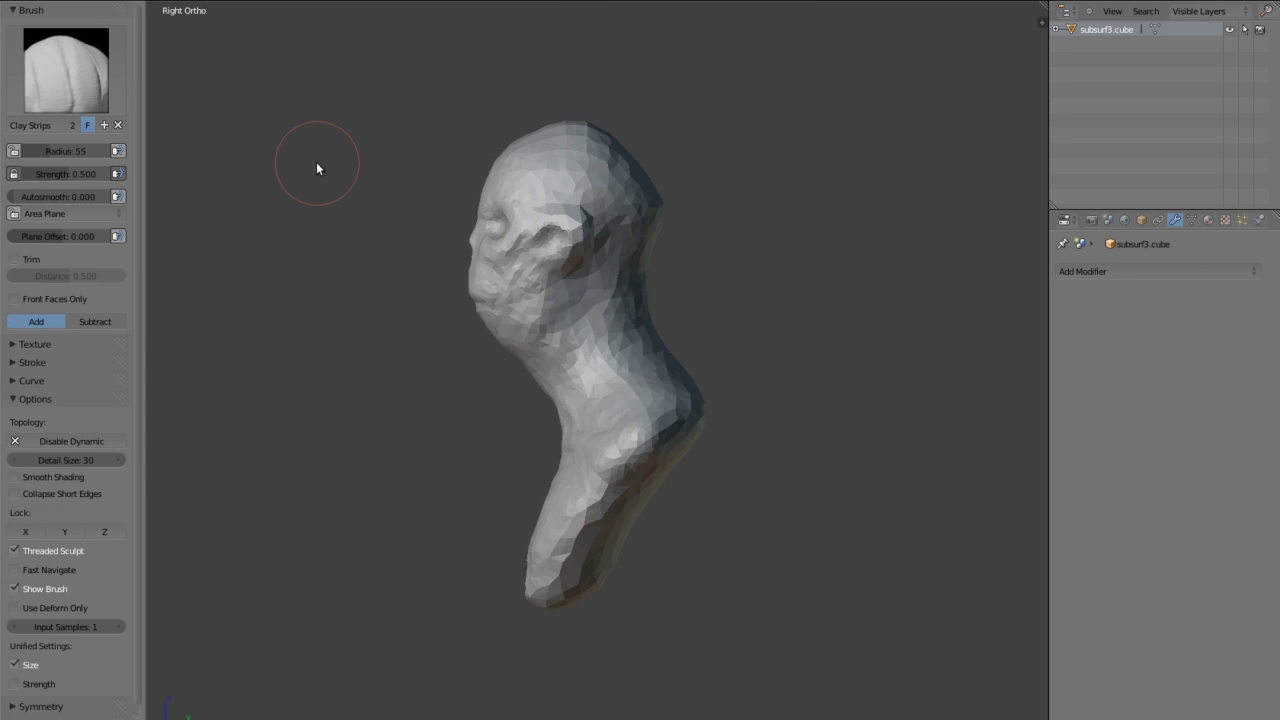
key(g)
key(f)
click(591, 132)
drag(591, 132, 644, 205)
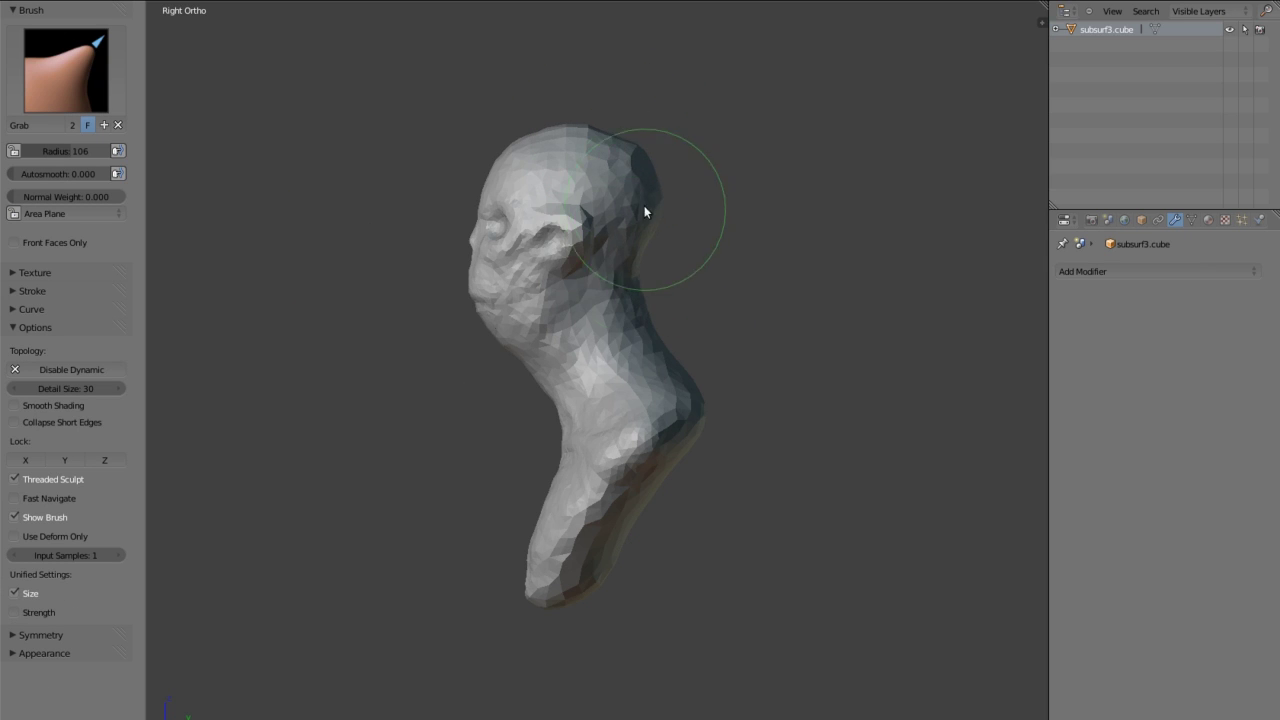
key(KP_1)
key(c)
click(66, 459)
- Set detail size to 25 and build up a rounded eyeball inside the socket
text(25)
key(Return)
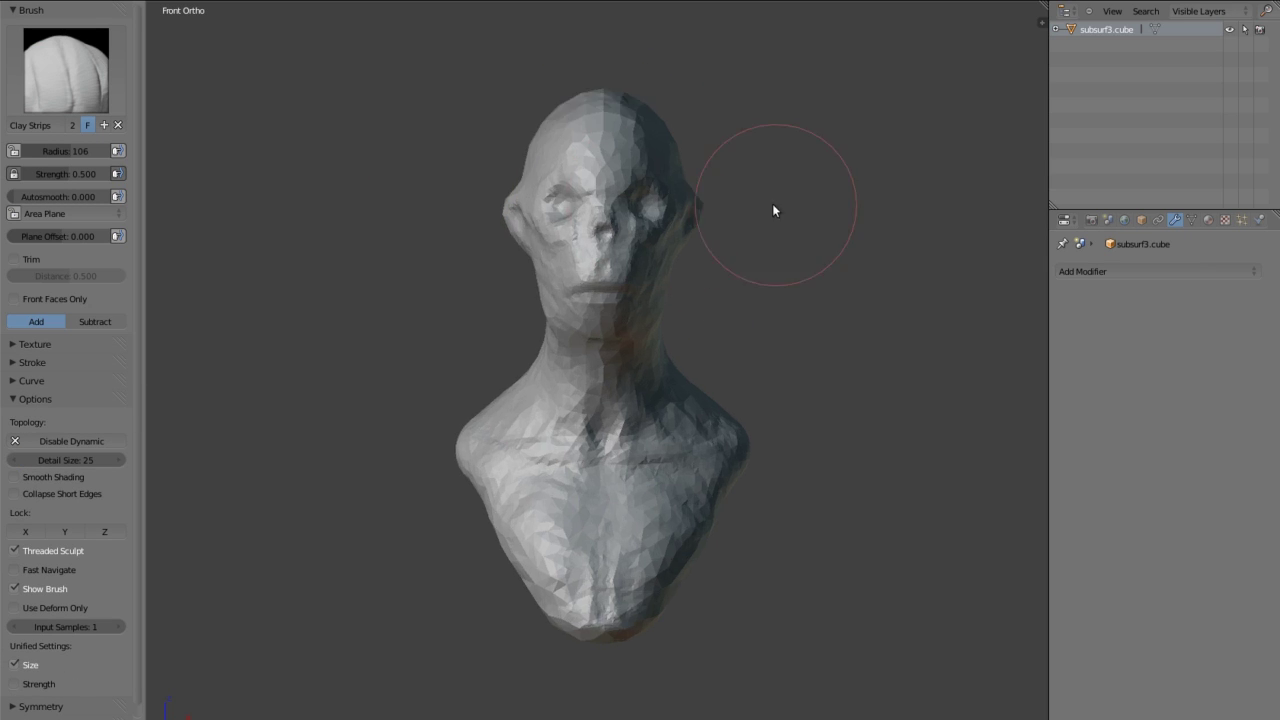
scroll(772, 203, up, 6)
middle_drag(433, 322, 626, 329)
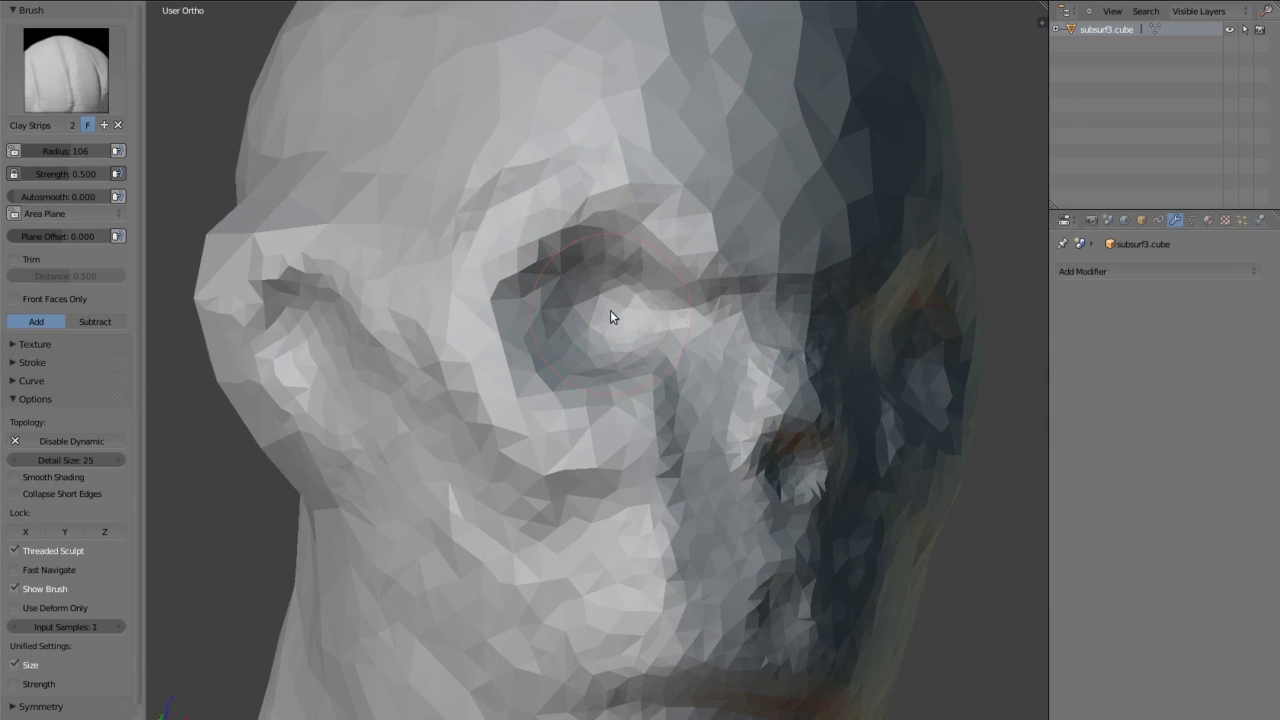
scroll(610, 310, up, 2)
drag(610, 310, 579, 296)
scroll(579, 296, up, 3)
scroll(621, 398, up, 2)
drag(621, 398, 577, 338)
- At brush radius 50, sculpt the upper and lower eyelids around the eyeball
key(f)
click(514, 257)
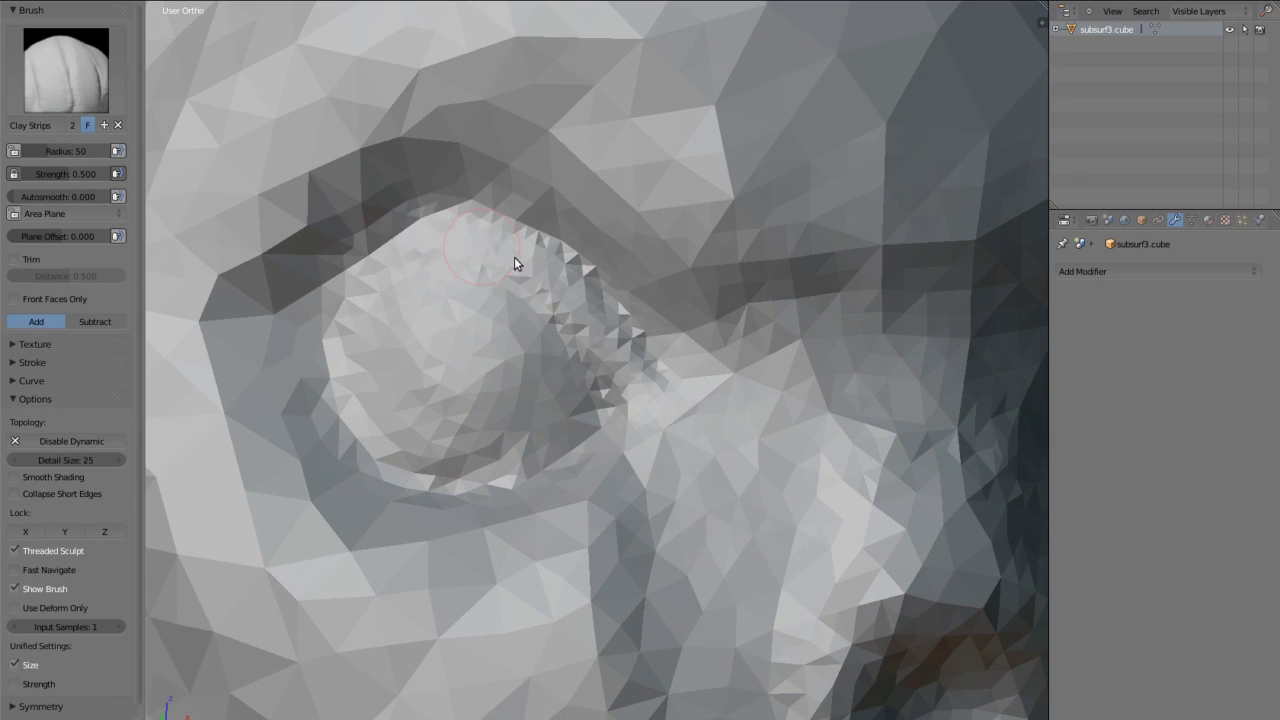
mouse_move(370, 250)
mouse_down()
mouse_move(599, 323)
mouse_move(682, 410)
mouse_up()
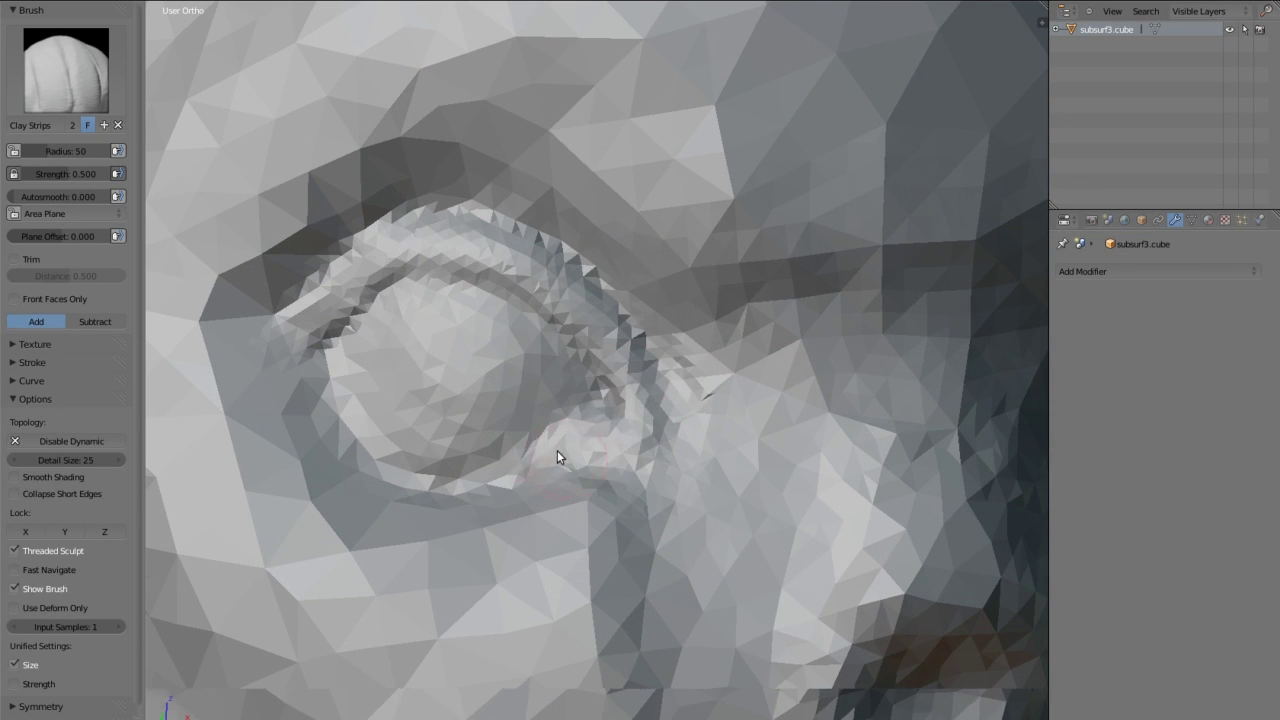
middle_drag(557, 450, 557, 428)
mouse_move(557, 428)
mouse_down()
mouse_move(382, 378)
mouse_move(470, 276)
mouse_up()
scroll(470, 276, down, 3)
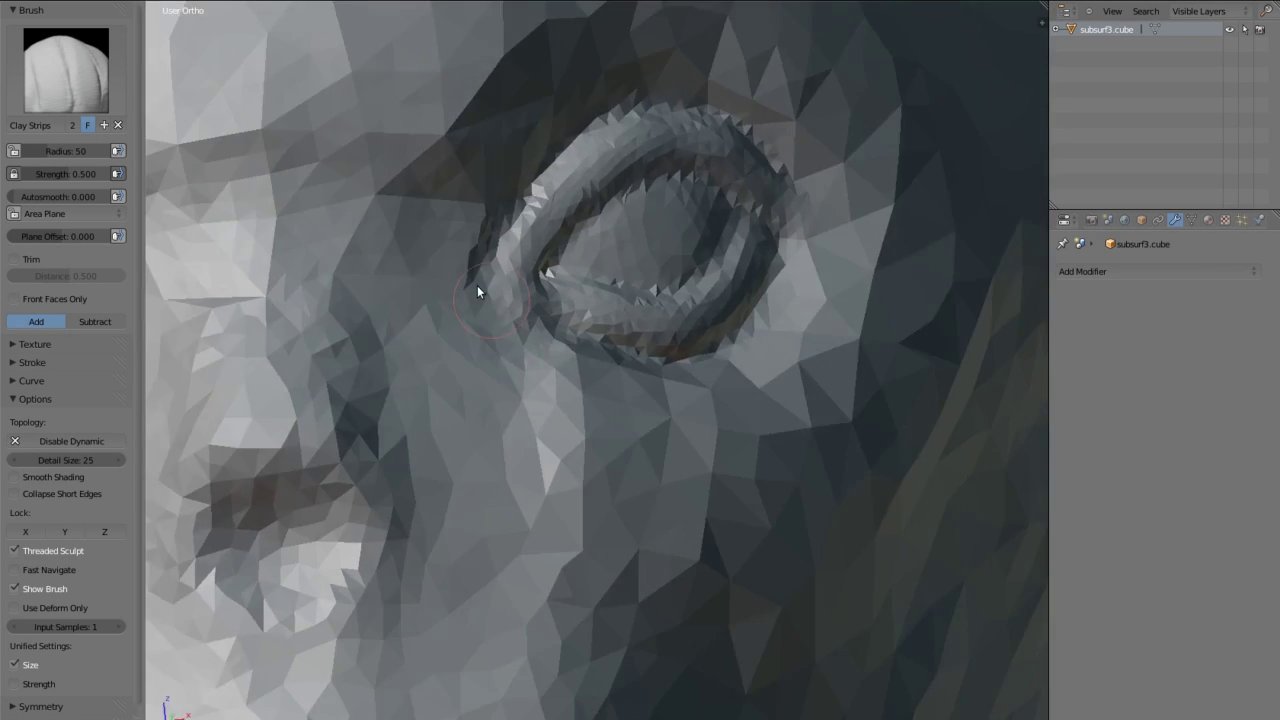
scroll(846, 354, down, 3)
scroll(426, 298, up, 4)
- Scrape along both eye rims with a radius 18 brush
key(f)
click(350, 254)
drag(350, 254, 361, 358)
drag(752, 330, 737, 323)
middle_drag(737, 323, 358, 318)
scroll(697, 236, up, 2)
scroll(697, 236, down, 2)
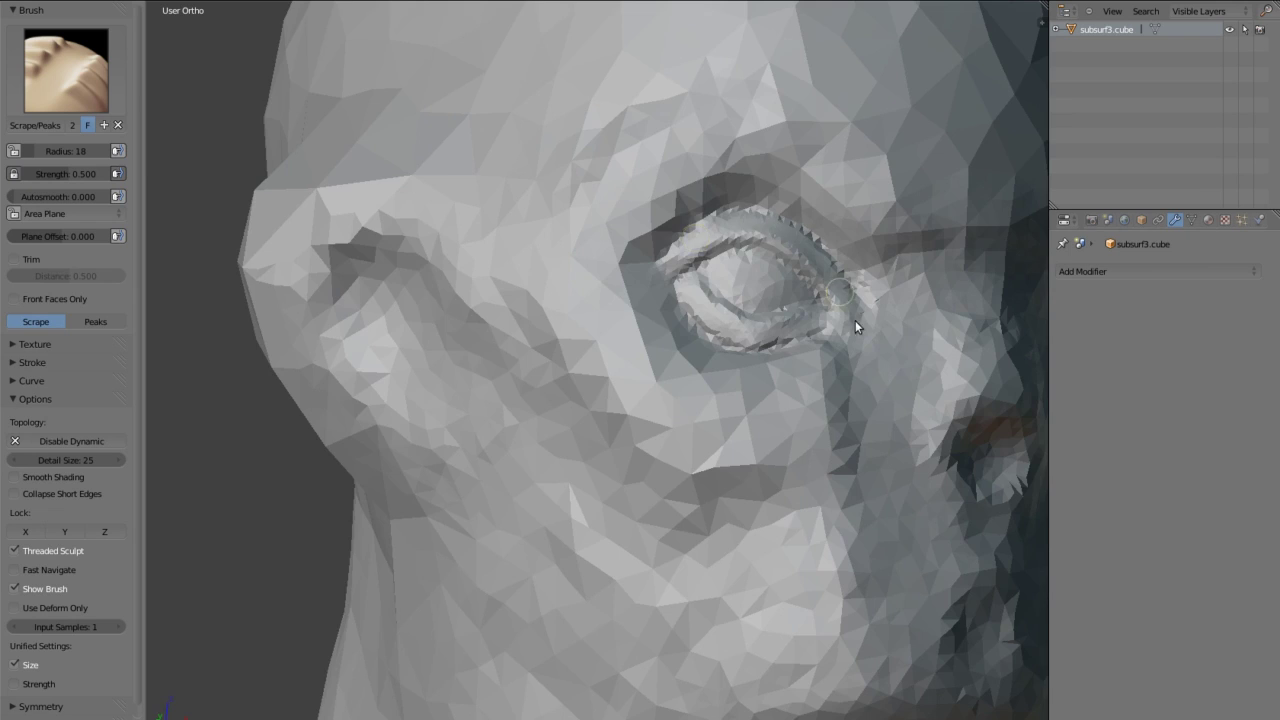
scroll(855, 320, down, 3)
- Return to the Clay Strips brush and orbit out to review the whole bust
click(66, 70)
click(191, 166)
scroll(510, 296, up, 3)
scroll(432, 259, up, 2)
scroll(432, 258, down, 3)
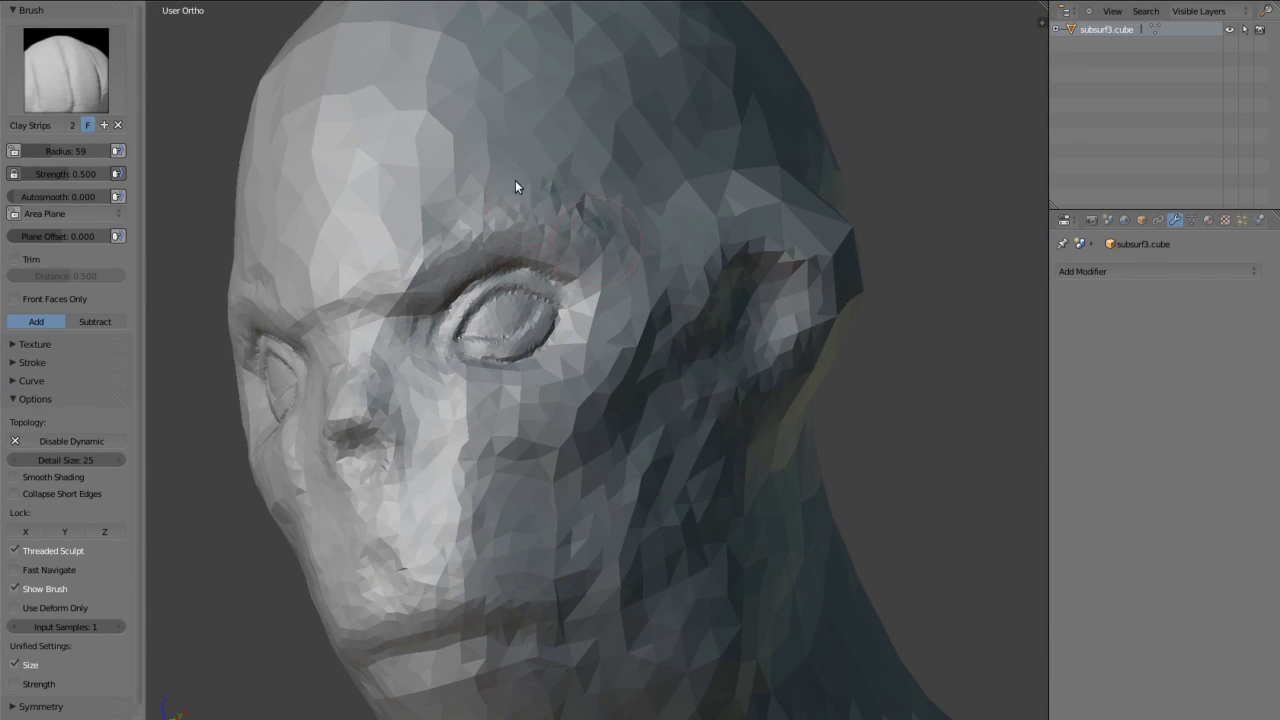
scroll(509, 414, up, 3)
scroll(571, 281, down, 3)
mouse_move(571, 281)
middle_down()
mouse_move(541, 243)
mouse_move(606, 383)
middle_up()
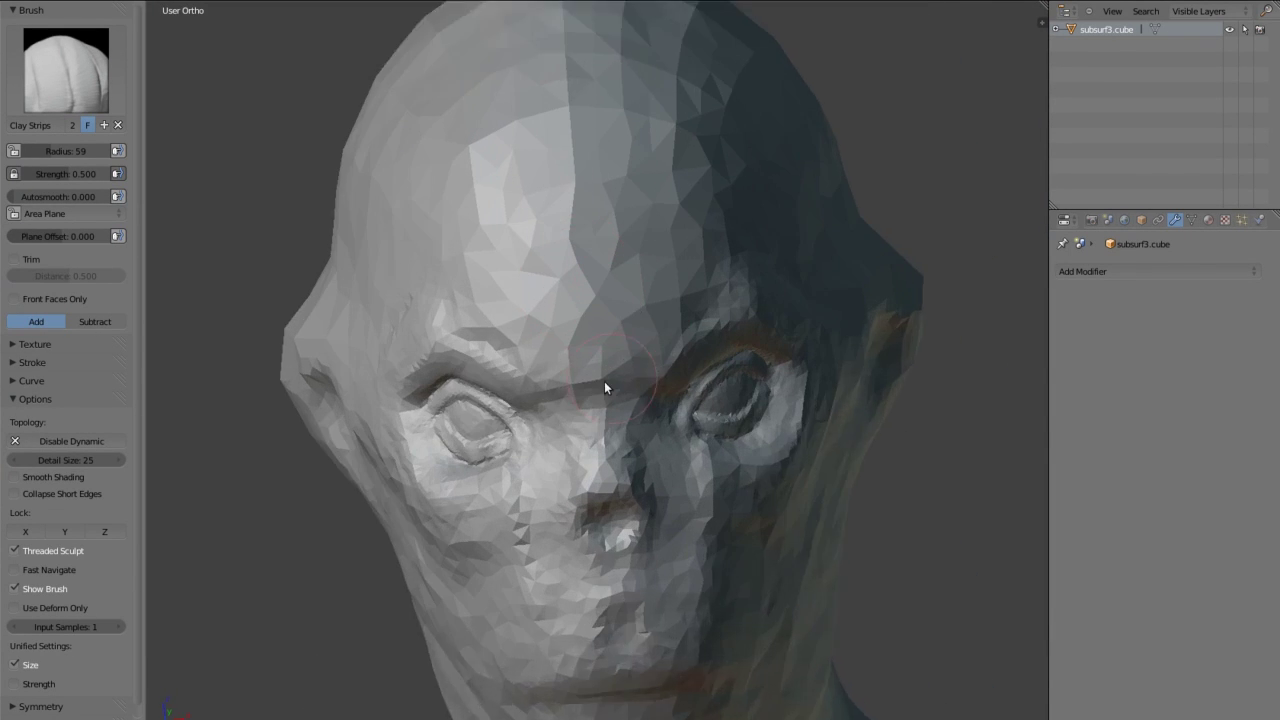
scroll(630, 410, up, 2)
middle_drag(771, 274, 449, 443)
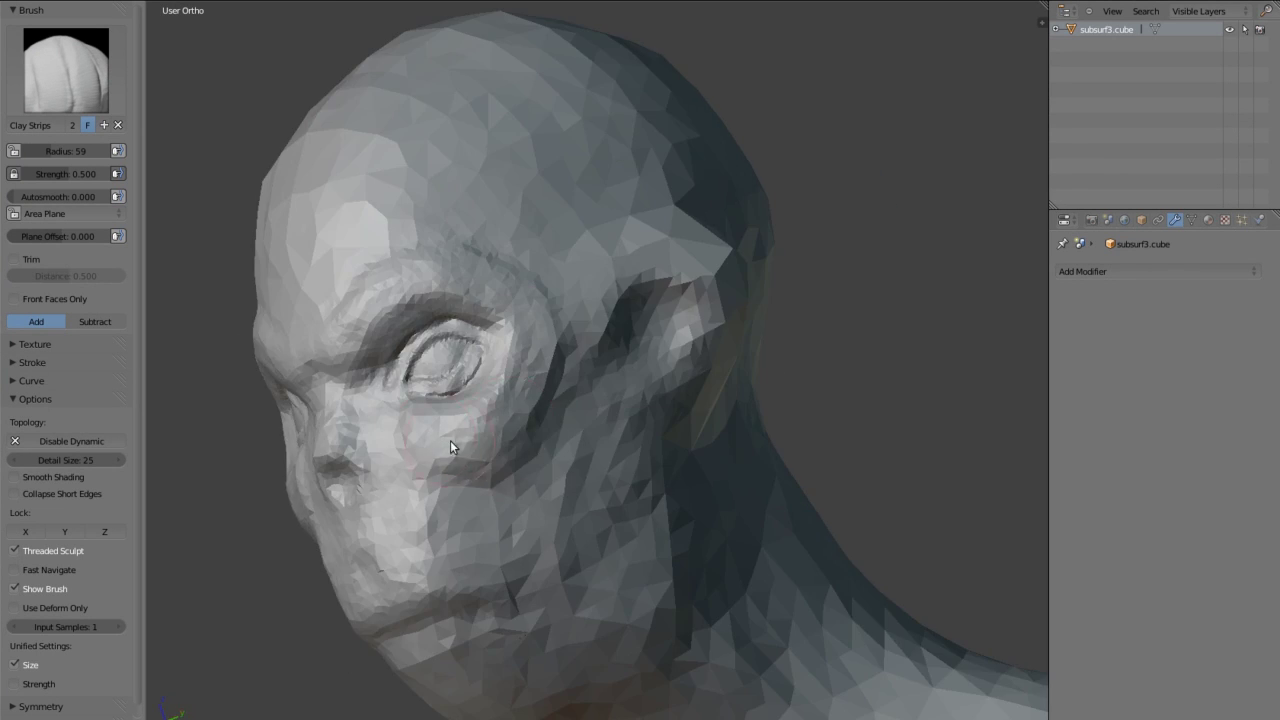
scroll(449, 323, down, 3)
mouse_move(449, 323)
middle_down()
mouse_move(394, 309)
mouse_move(508, 126)
middle_up()
- Switch to Grab and examine the eye from below and from the right side
key(KP_3)
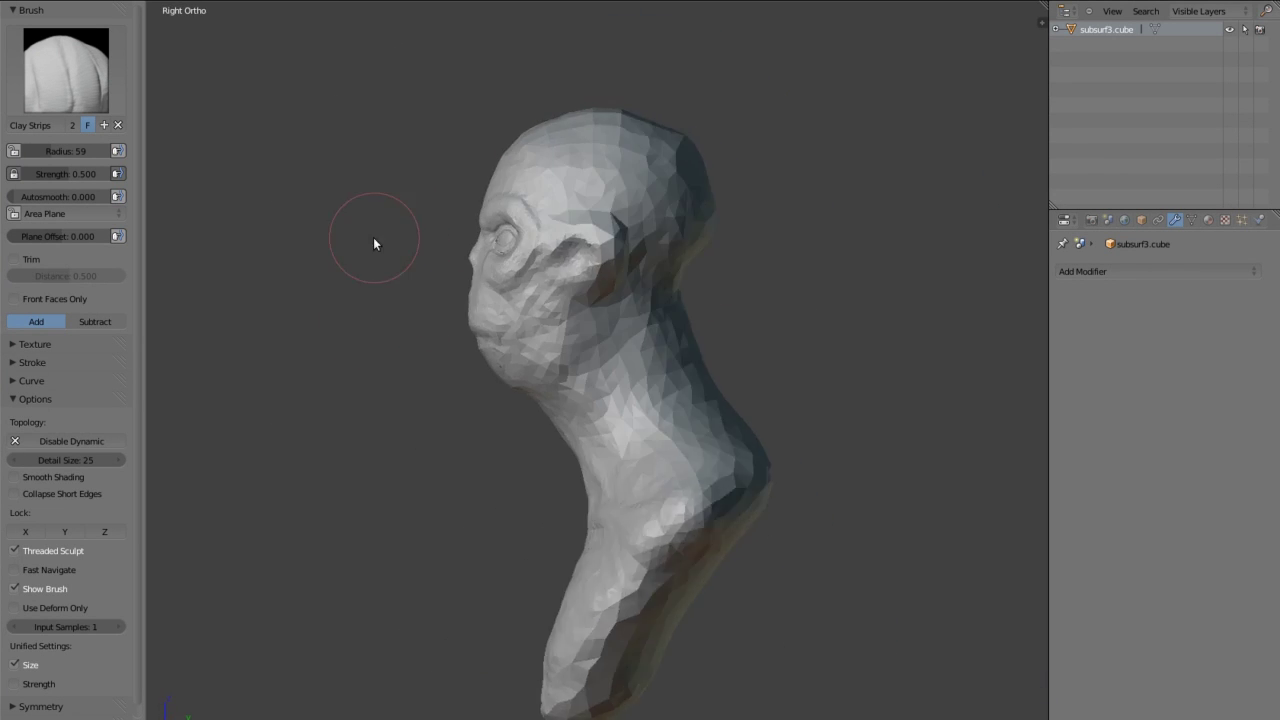
key(g)
scroll(420, 200, up, 2)
scroll(431, 189, up, 4)
middle_drag(458, 262, 734, 257)
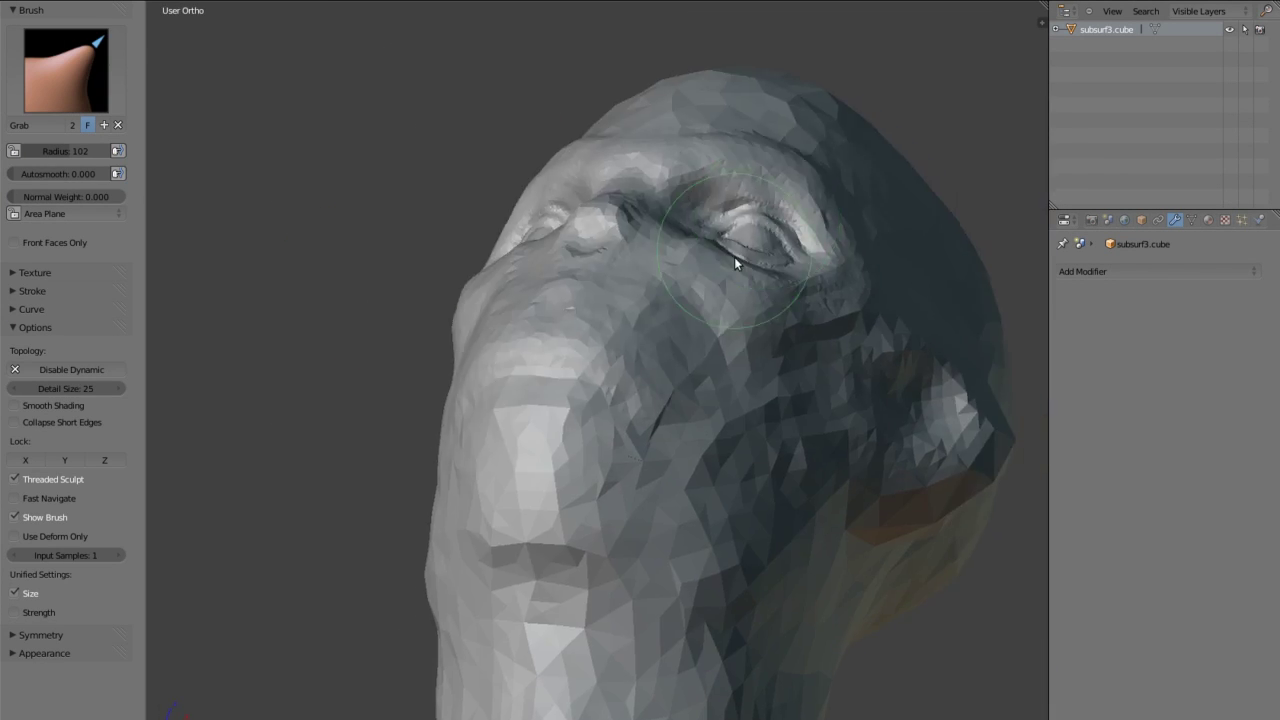
key(KP_3)
scroll(437, 384, up, 3)
scroll(279, 207, up, 1)
- View the eye from the front and another angle, ending in an orthographic front view
key(KP_1)
mouse_move(577, 222)
middle_down()
mouse_move(548, 509)
mouse_move(857, 512)
mouse_move(746, 321)
mouse_move(319, 275)
middle_up()
scroll(319, 275, down, 4)
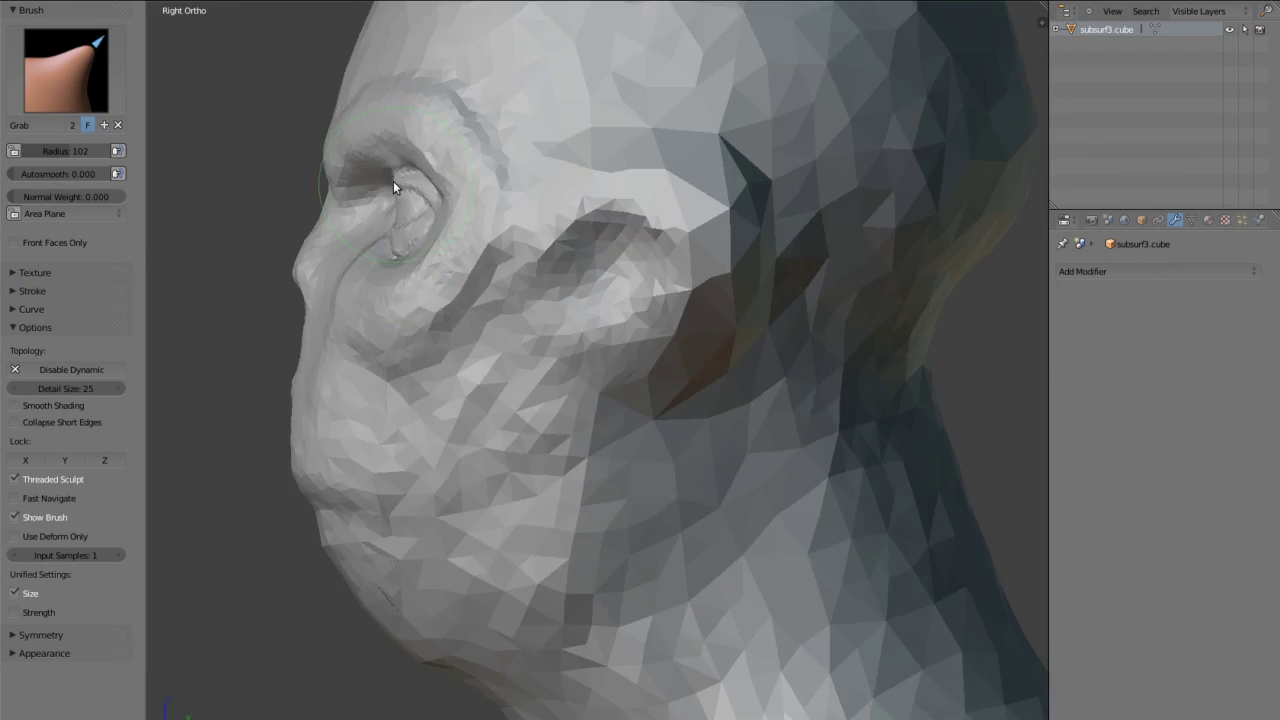
scroll(393, 181, down, 2)
mouse_move(475, 299)
middle_down()
mouse_move(733, 398)
mouse_move(433, 322)
mouse_move(400, 362)
middle_up()
key(KP_5)
- Set Clay Strips to radius 39 and frame the head frontally
key(c)
key(f)
click(464, 348)
scroll(464, 348, up, 4)
scroll(381, 385, down, 2)
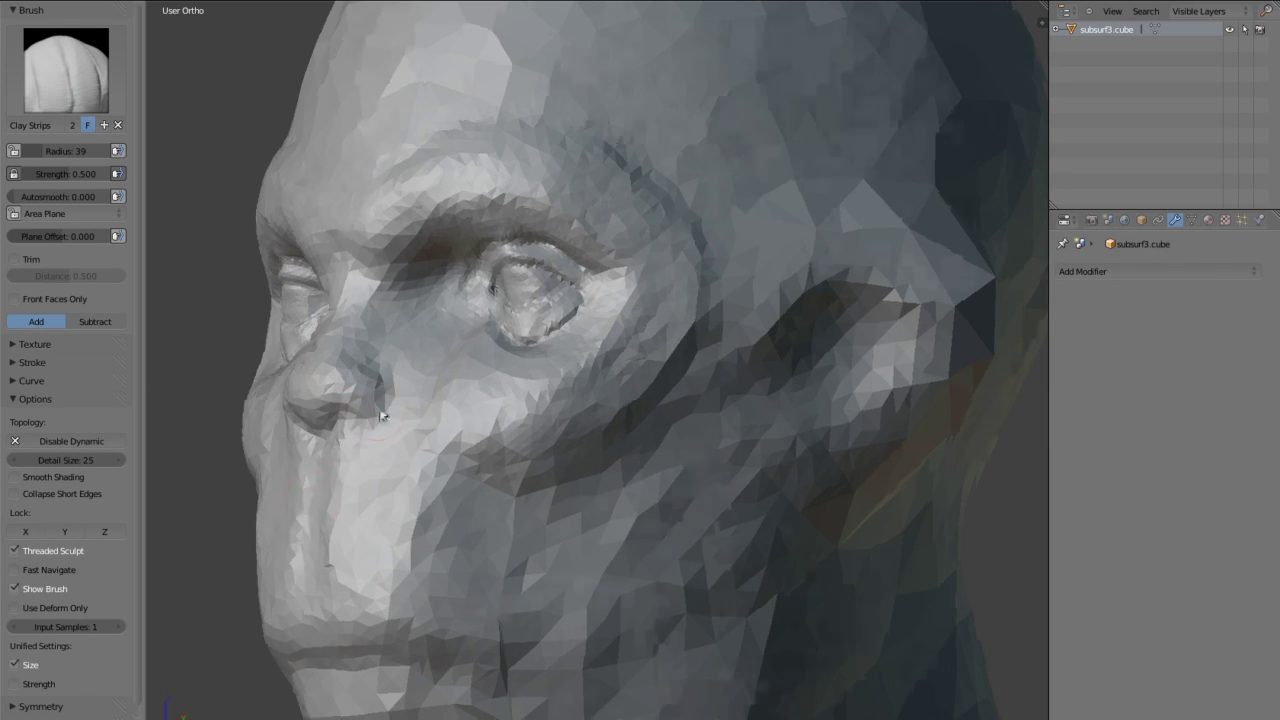
middle_drag(371, 414, 677, 400)
scroll(677, 375, up, 1)
scroll(619, 343, up, 4)
scroll(619, 343, down, 2)
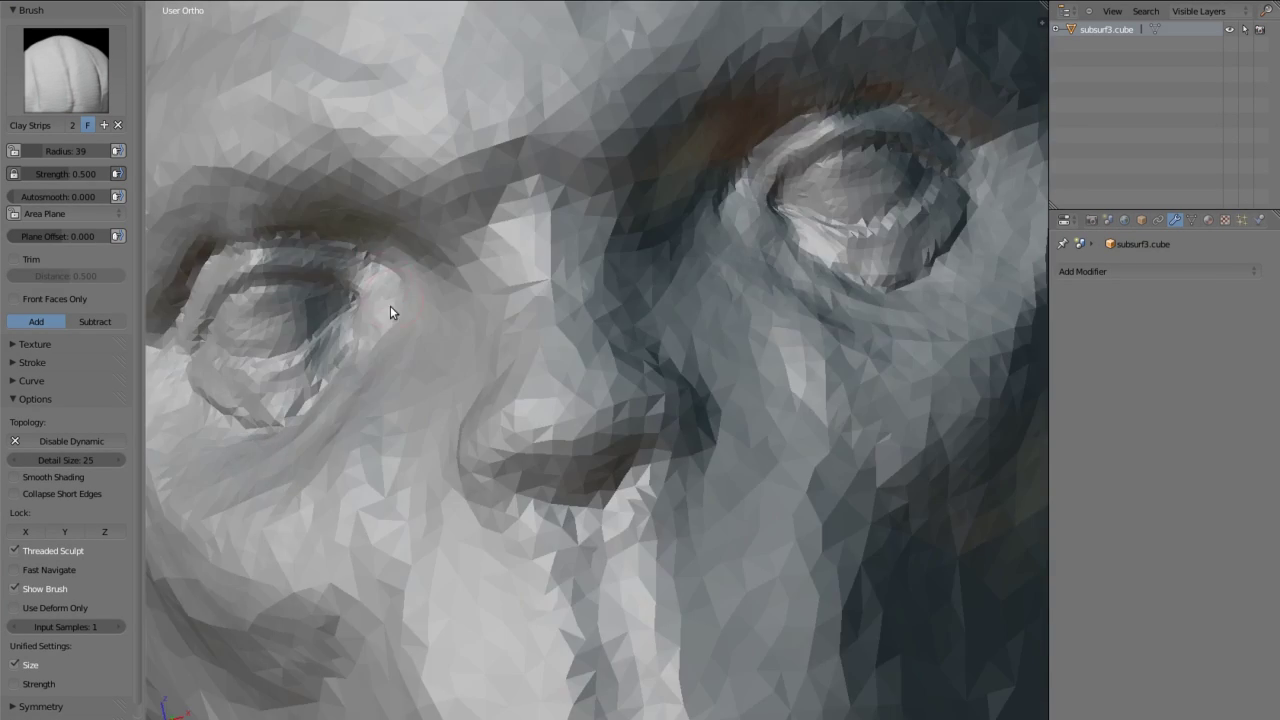
scroll(391, 314, down, 3)
- Work around the head from three-quarter angles in toward the inner eye corner
middle_drag(391, 314, 606, 537)
scroll(552, 265, down, 3)
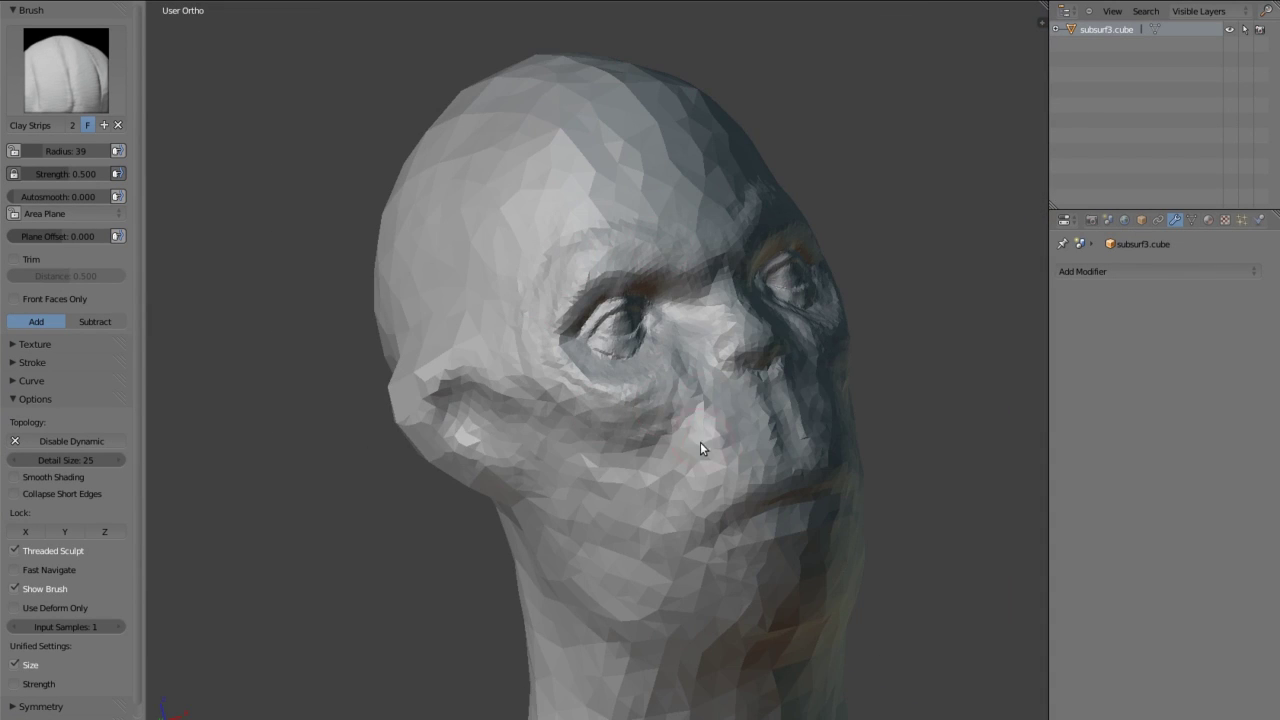
middle_drag(700, 442, 529, 261)
scroll(560, 275, up, 5)
scroll(592, 258, up, 1)
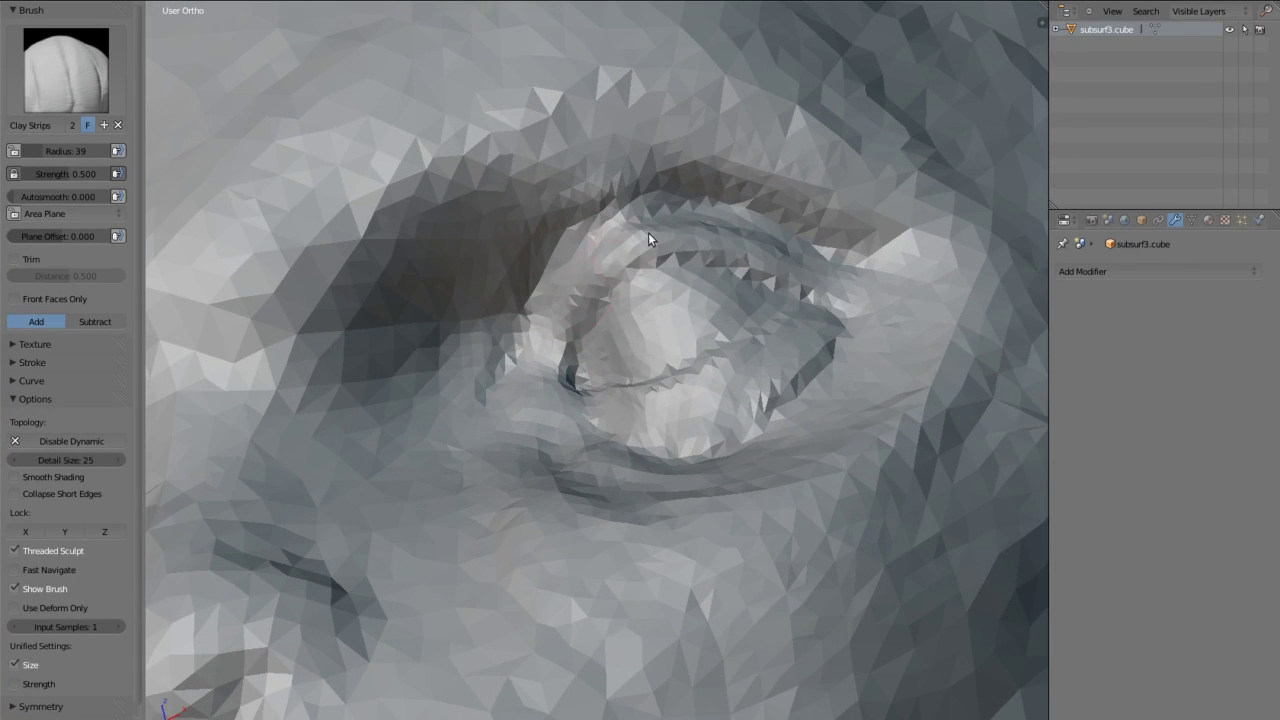
scroll(624, 382, up, 3)
middle_drag(624, 382, 705, 548)
scroll(993, 622, down, 3)
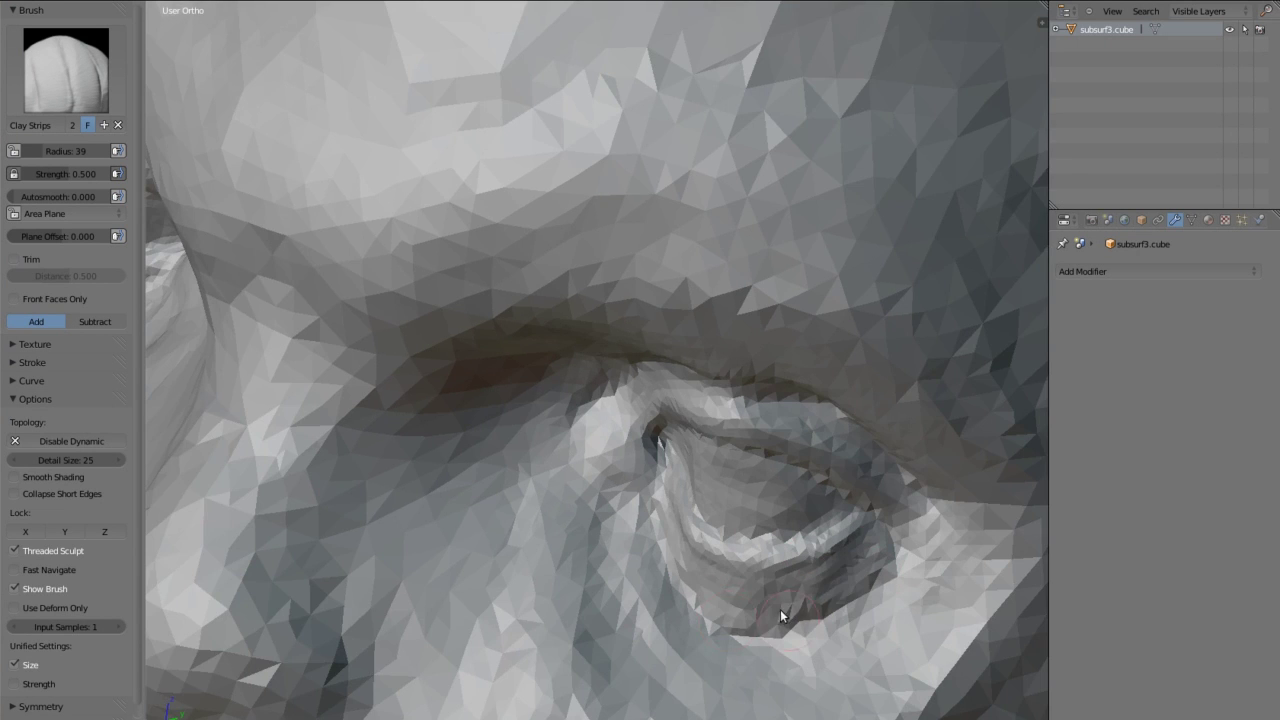
scroll(784, 242, up, 4)
shift+middle_drag(878, 241, 976, 175)
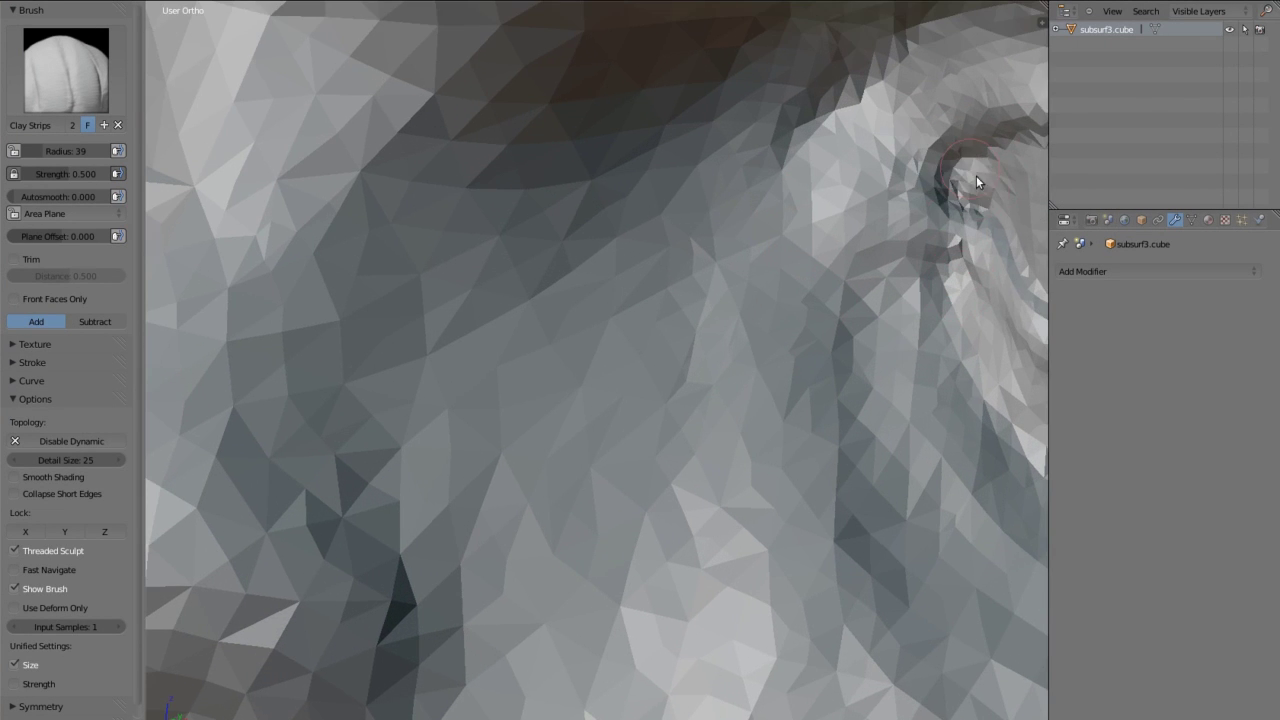
scroll(700, 220, down, 5)
scroll(620, 210, up, 4)
- Reshape the lip area with a Clay Strips stroke at radius 39
scroll(642, 192, up, 2)
drag(837, 266, 697, 280)
scroll(660, 365, down, 1)
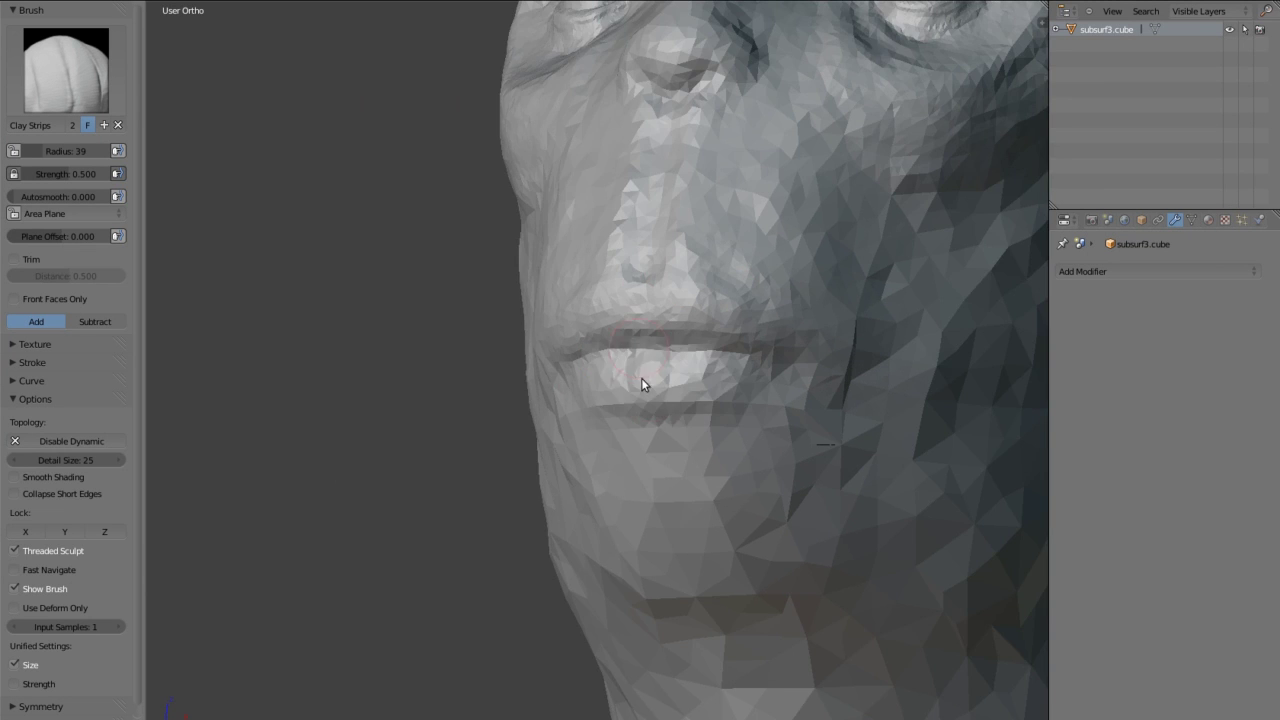
scroll(643, 386, up, 3)
scroll(634, 316, down, 3)
scroll(686, 318, down, 2)
scroll(839, 359, up, 2)
- Build out the ear and cheek from three-quarter left and front three-quarter views
mouse_move(686, 318)
middle_down()
mouse_move(839, 359)
mouse_move(659, 341)
middle_up()
scroll(659, 341, down, 3)
scroll(558, 335, up, 3)
mouse_move(558, 335)
middle_down()
mouse_move(482, 309)
mouse_move(766, 289)
middle_up()
scroll(766, 289, up, 2)
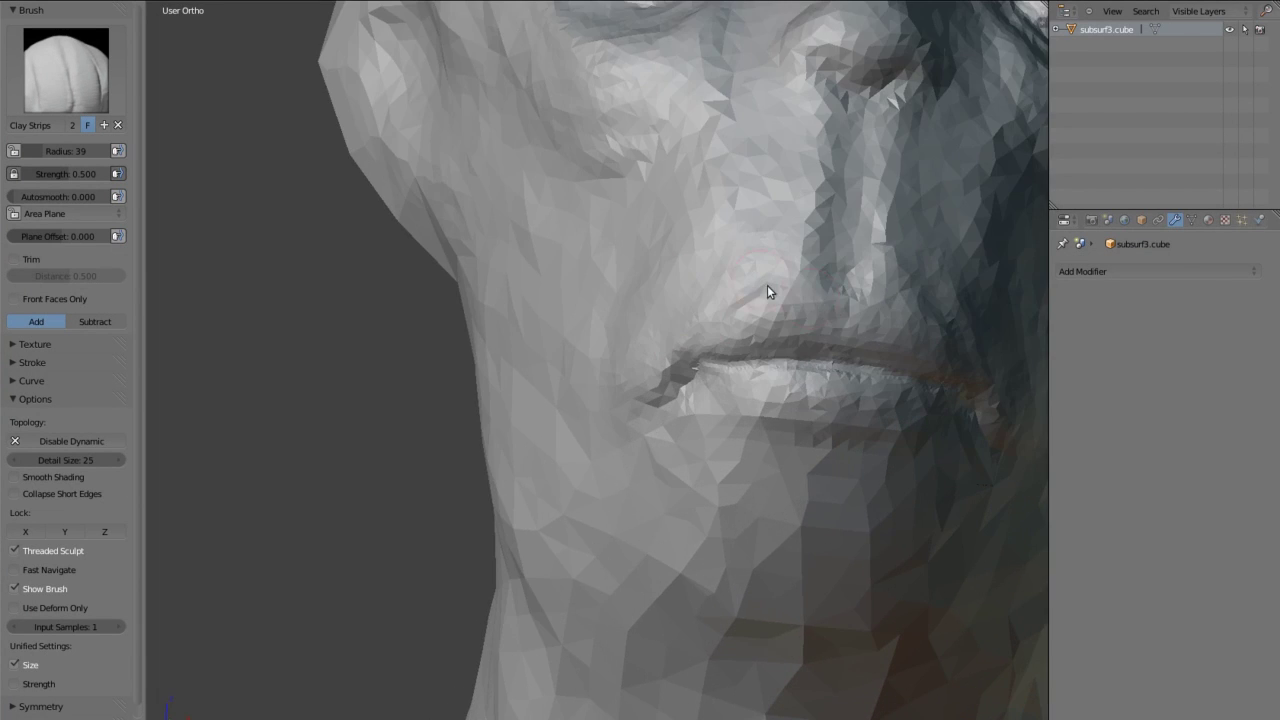
scroll(657, 323, down, 3)
mouse_move(657, 323)
middle_down()
mouse_move(626, 417)
mouse_move(564, 366)
mouse_move(557, 420)
mouse_move(646, 374)
middle_up()
scroll(564, 366, down, 2)
scroll(543, 274, up, 3)
scroll(614, 224, down, 1)
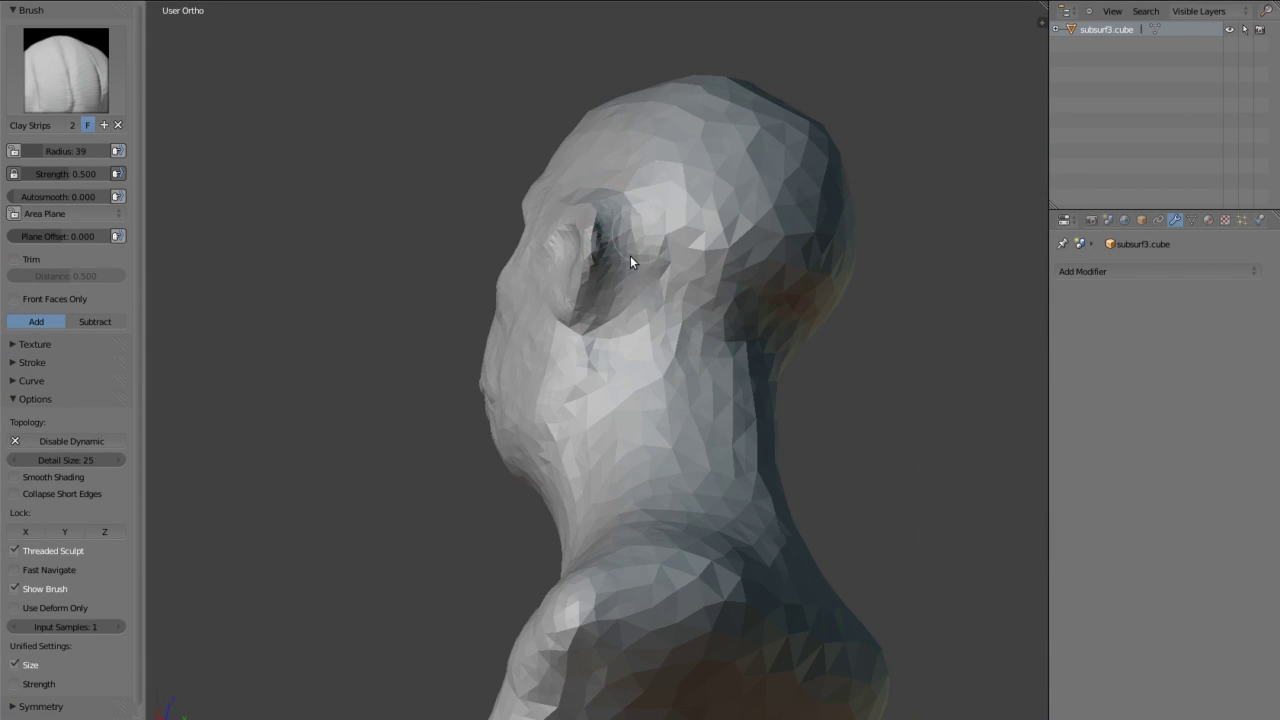
scroll(630, 255, up, 2)
scroll(541, 208, up, 2)
scroll(580, 160, up, 2)
scroll(640, 330, down, 3)
- Blend the ear into the face, working under the chin to the back of the head
mouse_move(670, 413)
middle_down()
mouse_move(700, 424)
mouse_move(789, 193)
middle_up()
scroll(788, 257, up, 3)
scroll(830, 200, down, 3)
mouse_move(868, 148)
middle_down()
mouse_move(593, 465)
mouse_move(685, 235)
mouse_move(586, 293)
mouse_move(480, 263)
mouse_move(608, 251)
mouse_move(731, 338)
mouse_move(420, 242)
mouse_move(692, 324)
mouse_move(640, 209)
mouse_move(617, 371)
mouse_move(566, 474)
mouse_move(544, 453)
middle_up()
scroll(420, 286, up, 2)
scroll(420, 286, down, 2)
scroll(450, 275, up, 3)
scroll(450, 269, down, 4)
- Check the head in front, right and left views, then maximise the viewport in front view
scroll(544, 453, down, 2)
key(KP_1)
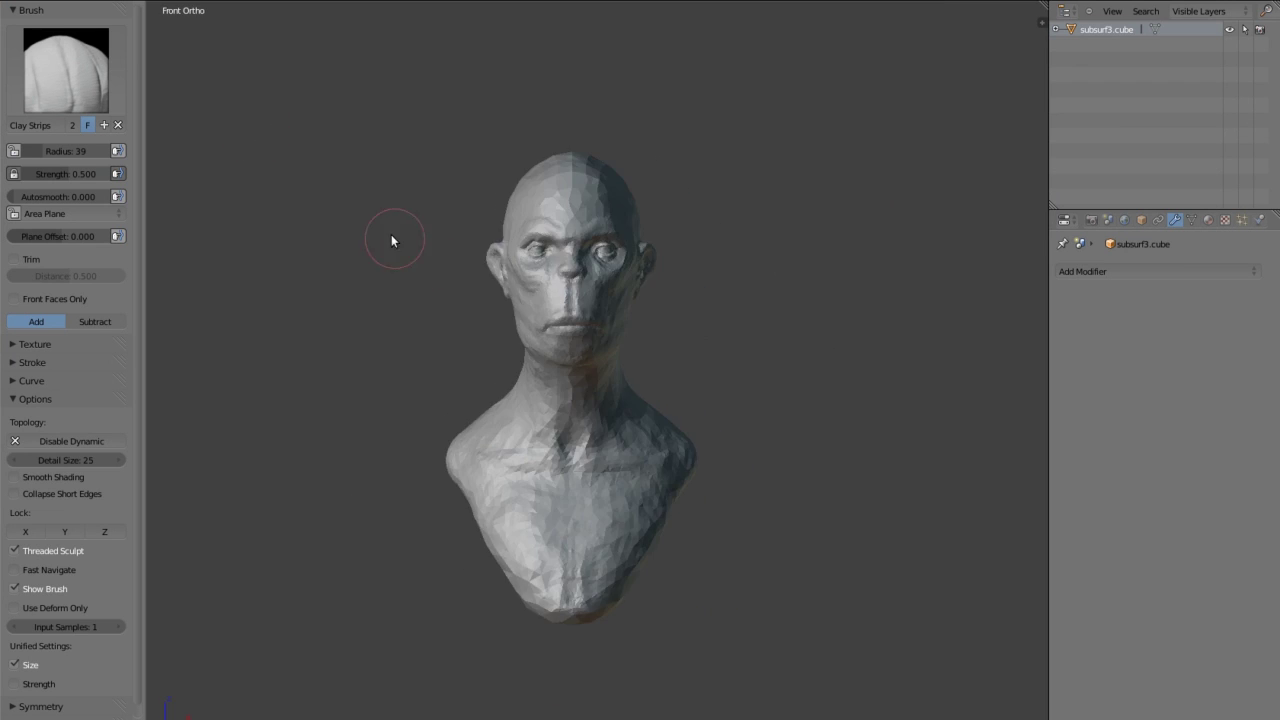
key(KP_3)
key(ctrl+KP_3)
key(KP_1)
key(shift+space)
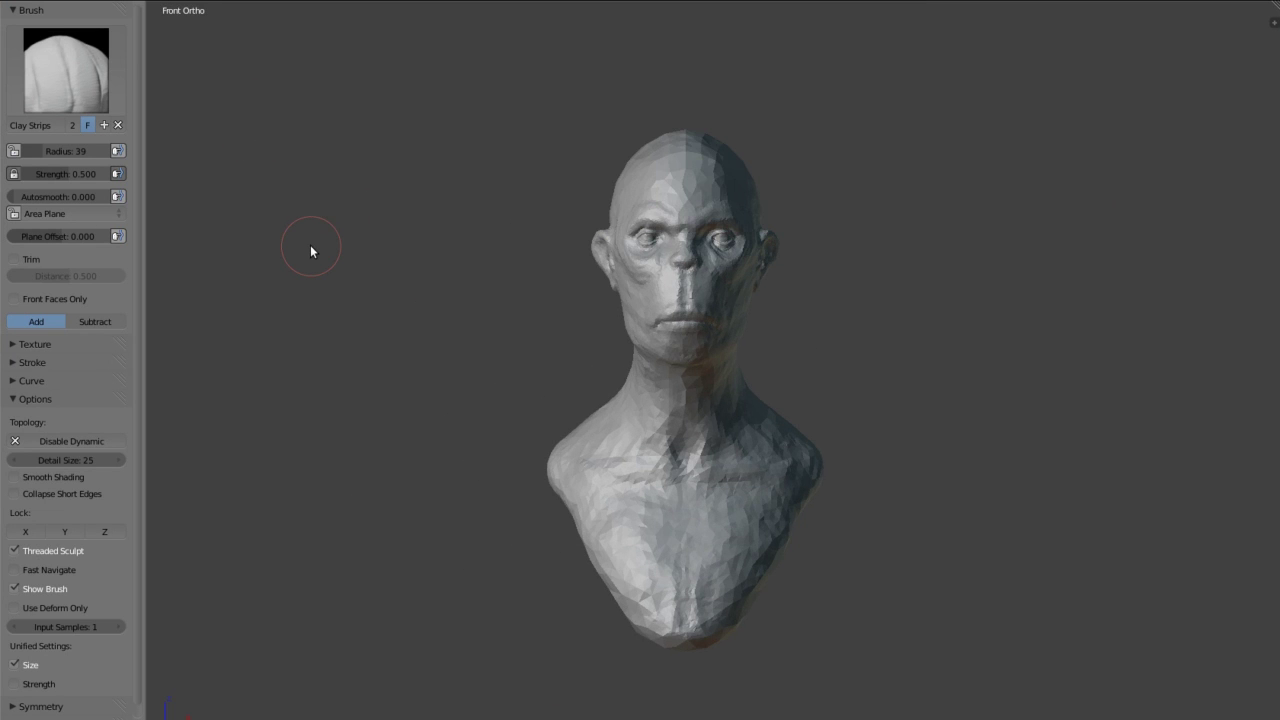
- Sculpt eyelids and under-eye folds at detail size 23, working from three-quarter views
ctrl+scroll(65, 460, down, 2)
scroll(738, 410, up, 5)
scroll(620, 404, up, 4)
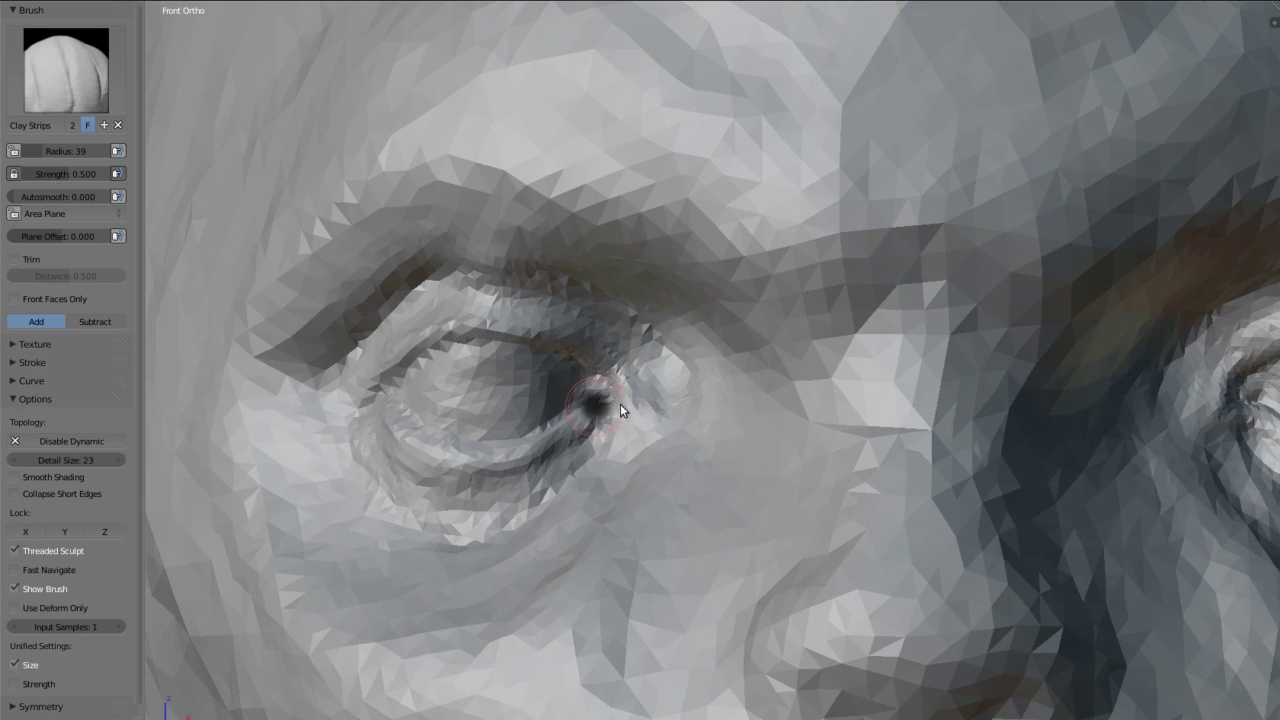
scroll(471, 328, up, 2)
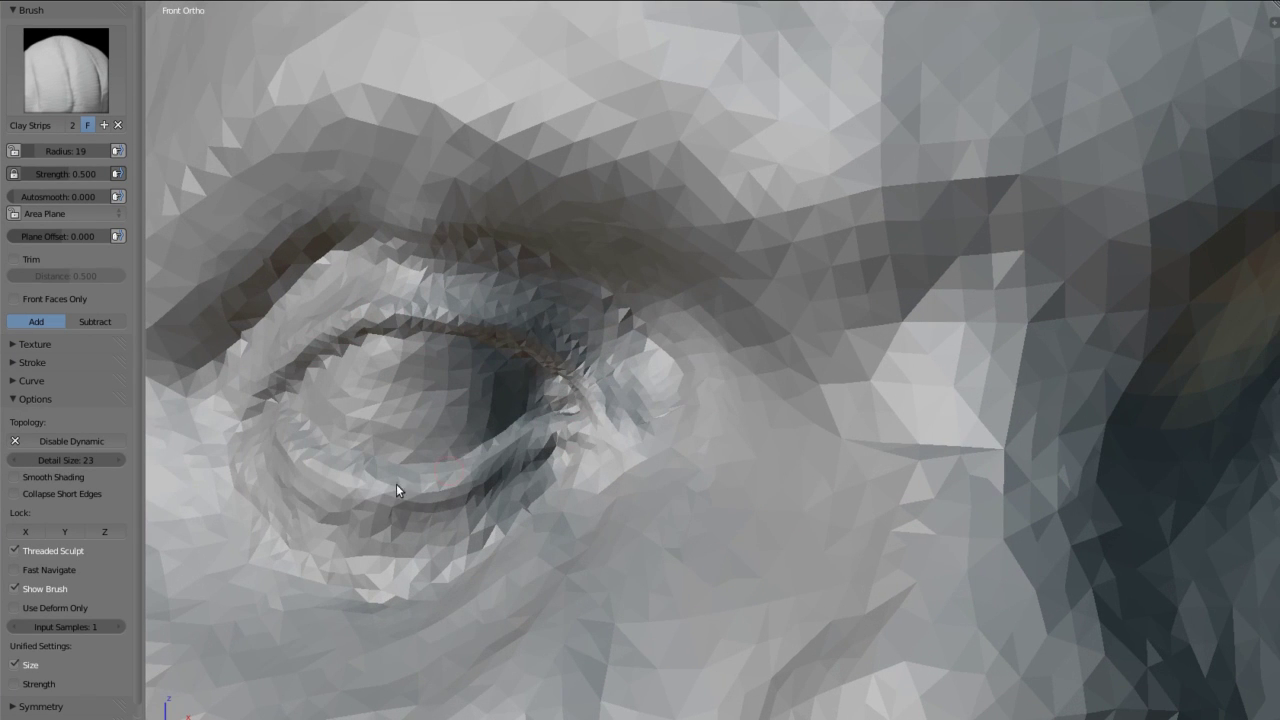
scroll(450, 370, down, 4)
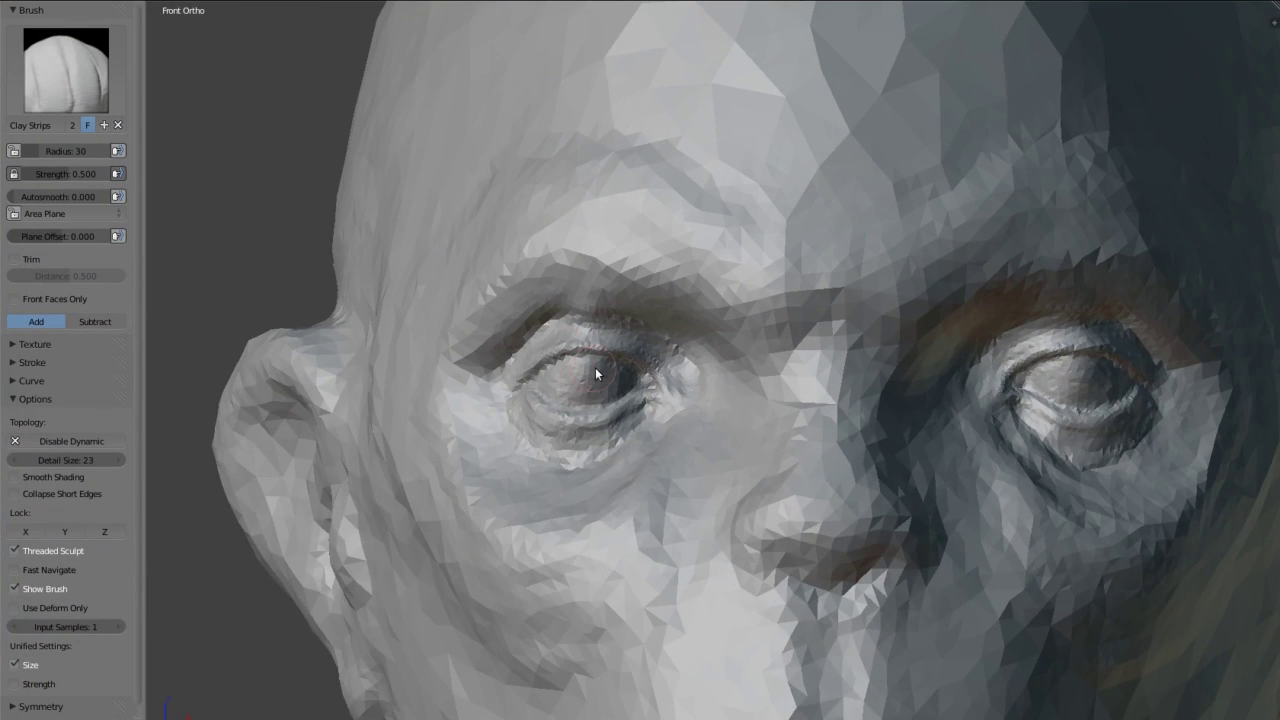
scroll(530, 400, up, 4)
scroll(480, 345, down, 8)
scroll(640, 290, up, 7)
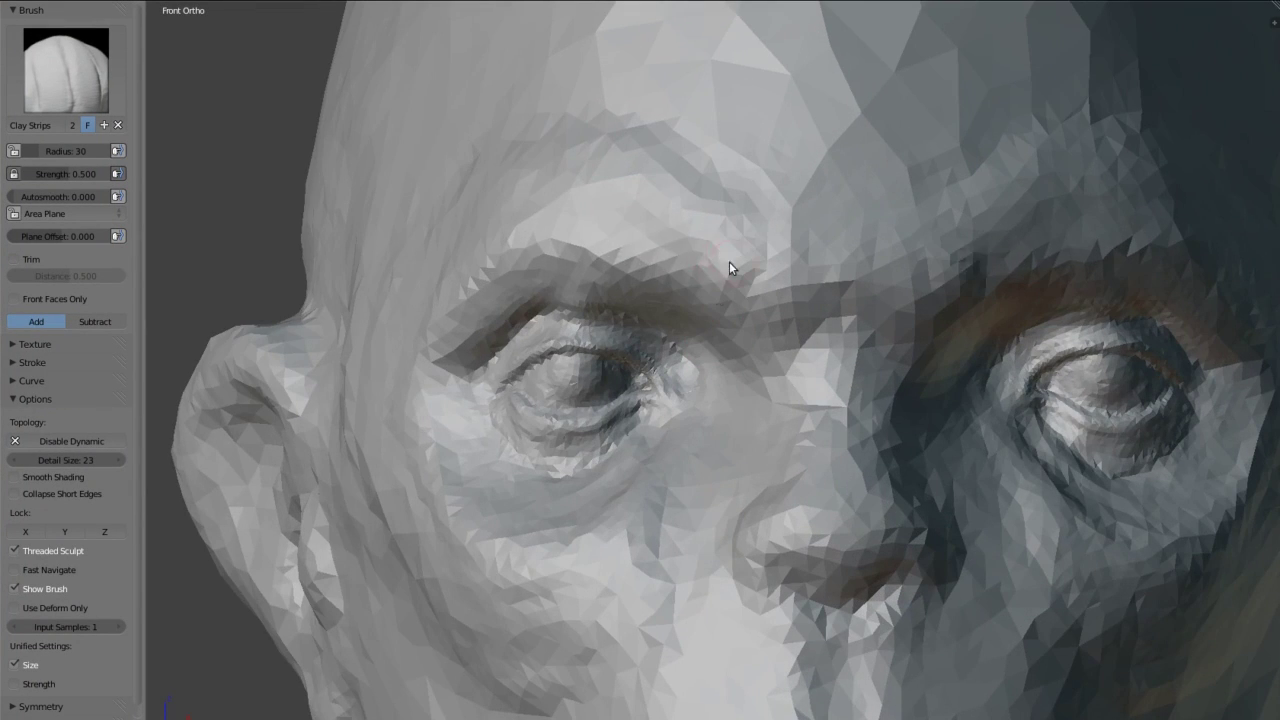
scroll(526, 234, down, 1)
scroll(736, 291, down, 5)
mouse_move(601, 262)
middle_down()
mouse_move(671, 327)
mouse_move(628, 300)
mouse_move(693, 397)
mouse_move(720, 510)
middle_up()
scroll(720, 510, up, 3)
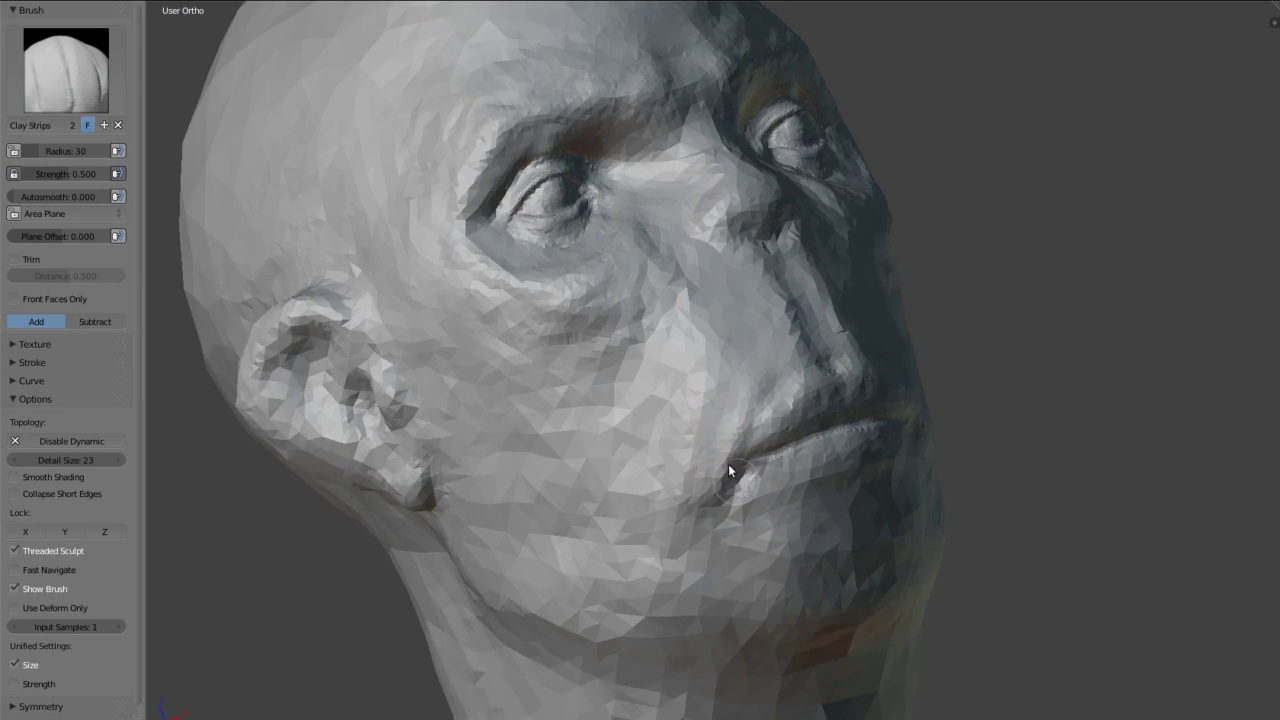
scroll(737, 458, down, 2)
mouse_move(694, 444)
middle_down()
mouse_move(478, 379)
mouse_move(504, 490)
mouse_move(666, 448)
mouse_move(640, 313)
mouse_move(560, 320)
middle_up()
- Crease the mouth corners and eyelids with Crease Soft in Subtract mode at strength 0.35
scroll(504, 490, down, 3)
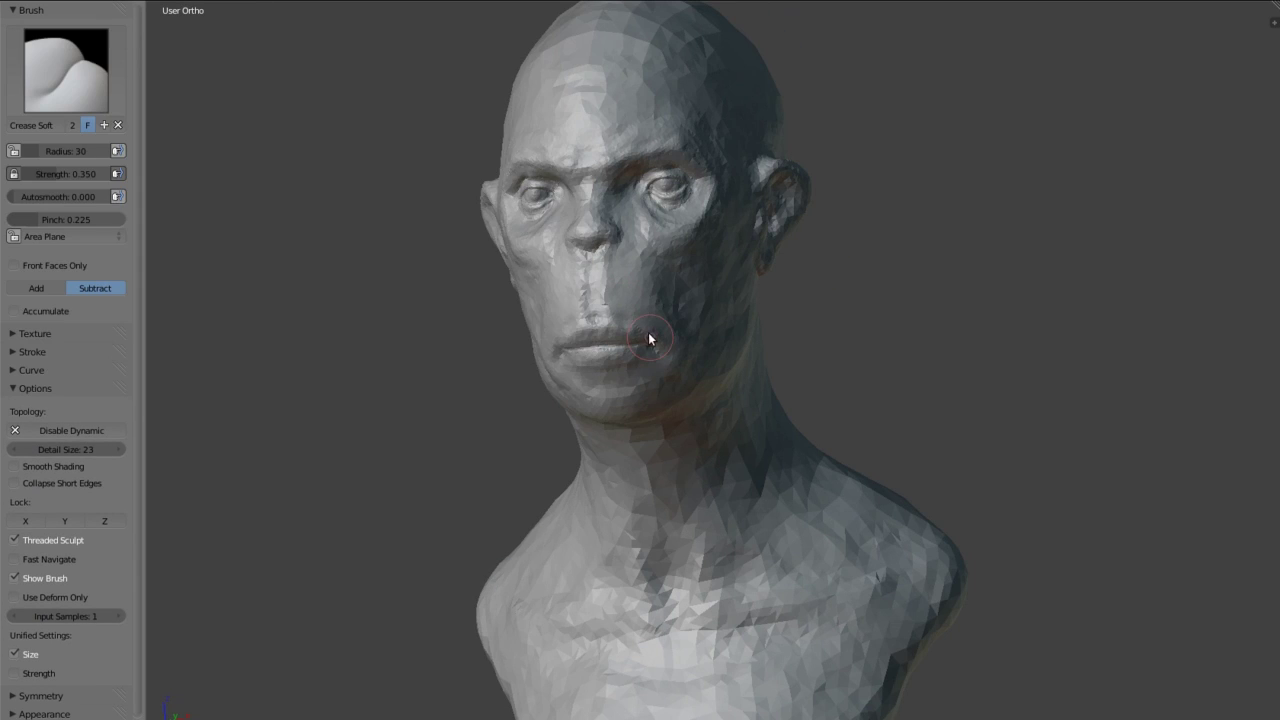
scroll(640, 335, up, 2)
mouse_move(558, 295)
middle_down()
mouse_move(535, 274)
mouse_move(584, 302)
mouse_move(569, 218)
mouse_move(549, 192)
mouse_move(641, 200)
mouse_move(515, 160)
mouse_move(621, 221)
middle_up()
scroll(556, 159, up, 3)
middle_drag(556, 159, 610, 361)
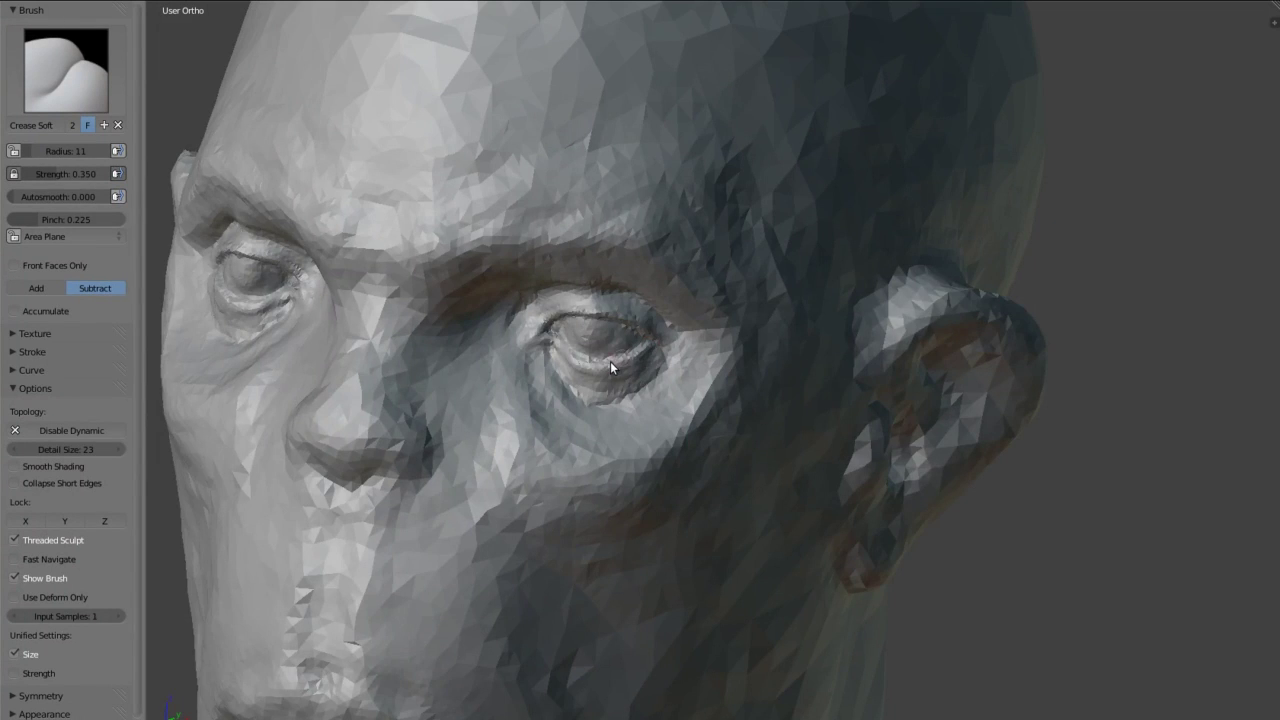
scroll(463, 372, down, 5)
- Deepen the creases around the ear rim from a left-side profile
mouse_move(499, 278)
middle_down()
mouse_move(646, 234)
mouse_move(514, 217)
mouse_move(420, 240)
middle_up()
scroll(605, 282, up, 3)
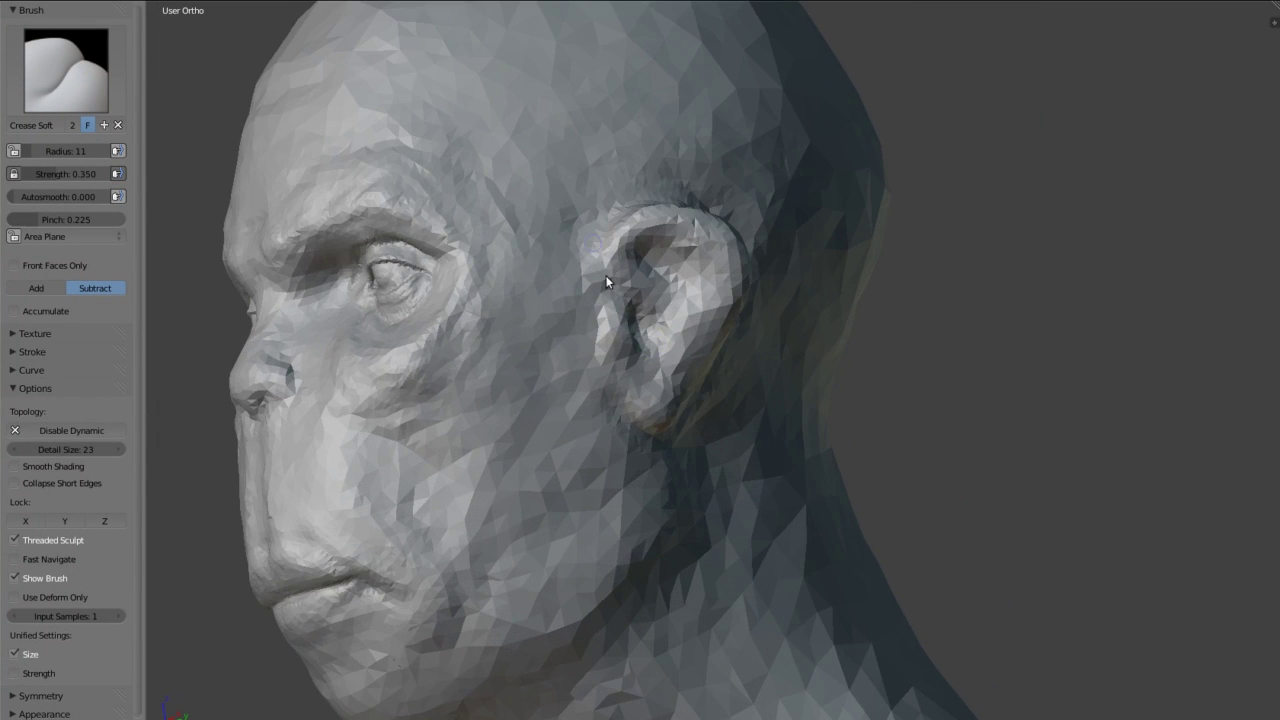
mouse_move(628, 378)
middle_down()
mouse_move(515, 380)
mouse_move(571, 320)
mouse_move(557, 334)
mouse_move(766, 408)
mouse_move(748, 643)
mouse_move(794, 517)
mouse_move(777, 289)
mouse_move(560, 286)
mouse_move(473, 410)
mouse_move(510, 378)
middle_up()
scroll(571, 320, down, 2)
scroll(557, 334, down, 2)
- Check the back and front views, then select Scrape/Peaks at radius 54, strength 0.5
key(ctrl+KP_1)
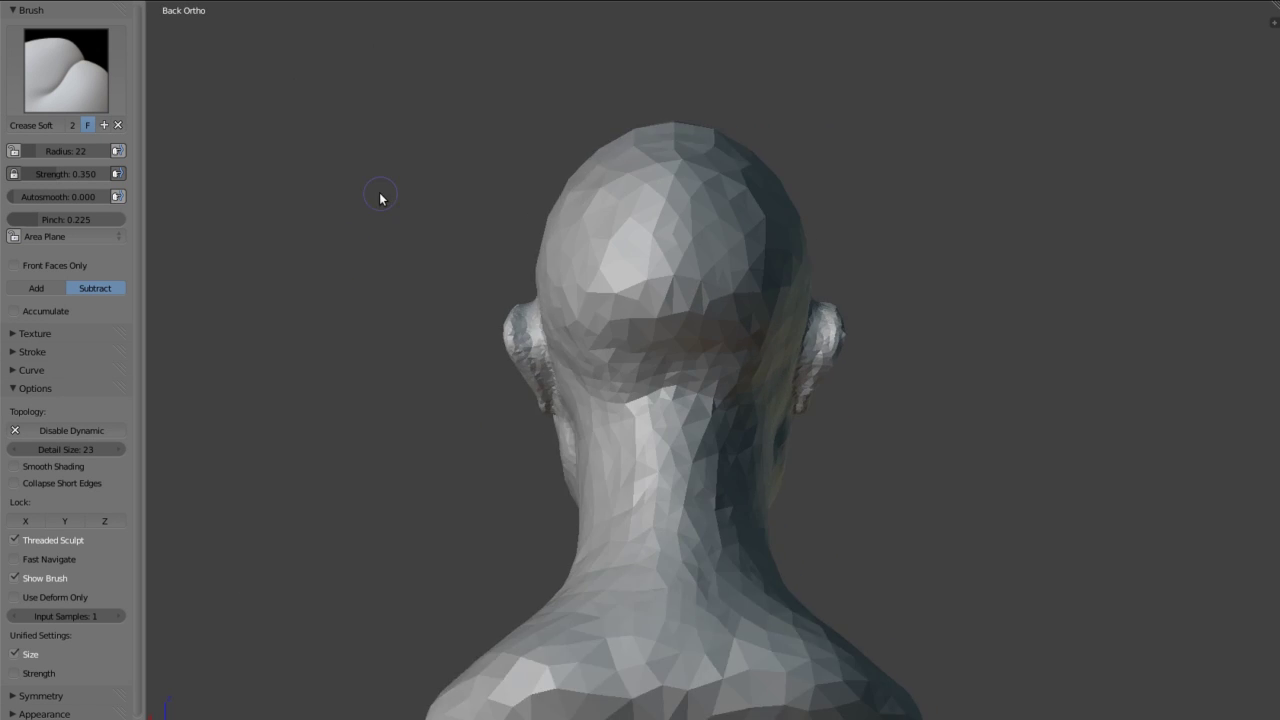
scroll(417, 237, down, 5)
key(KP_1)
key(3)
mouse_move(203, 186)
middle_down()
mouse_move(608, 448)
mouse_move(766, 491)
mouse_move(815, 535)
mouse_move(810, 434)
mouse_move(761, 214)
mouse_move(766, 439)
middle_up()
- Flatten the jaw and neck surface with the Scrape/Peaks brush from the side of the face
middle_drag(673, 464, 843, 363)
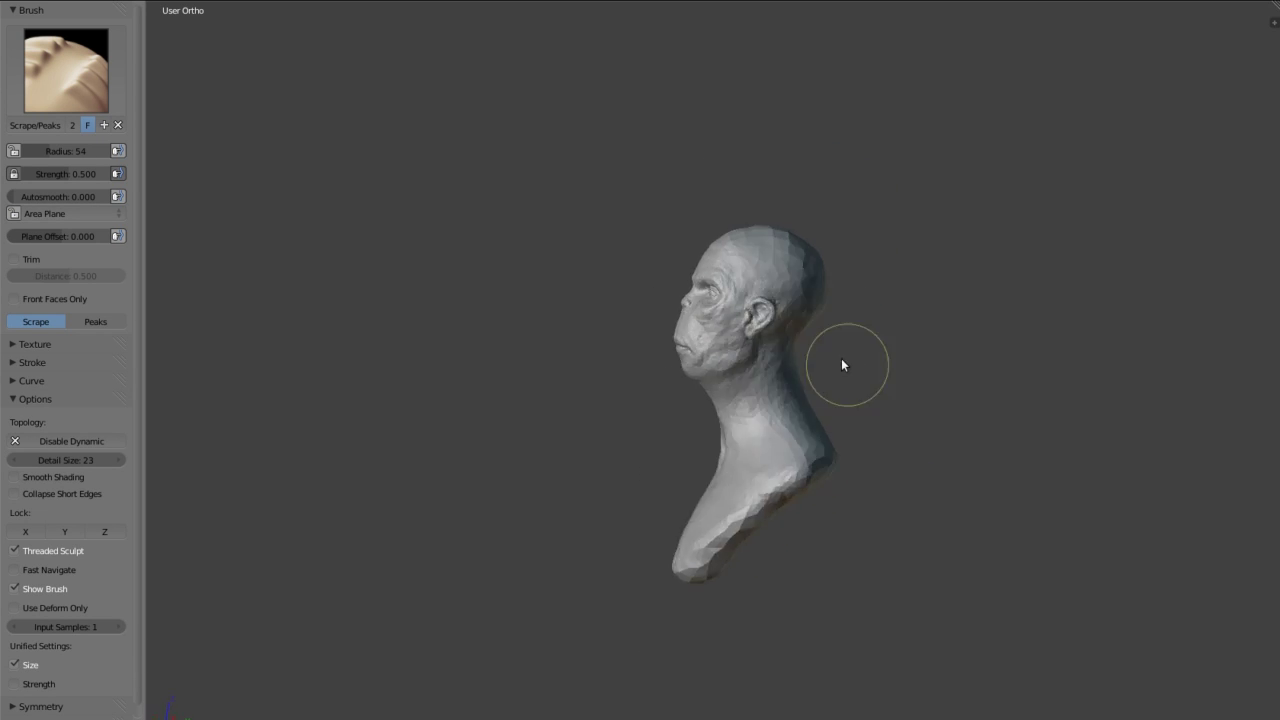
scroll(800, 330, up, 4)
scroll(790, 230, up, 3)
scroll(880, 200, up, 2)
scroll(932, 240, down, 5)
mouse_move(808, 428)
middle_down()
mouse_move(714, 386)
mouse_move(791, 320)
mouse_move(843, 314)
middle_up()
scroll(942, 146, up, 4)
scroll(880, 220, down, 5)
scroll(817, 300, up, 2)
scroll(843, 314, up, 3)
scroll(801, 322, down, 4)
mouse_move(782, 387)
middle_down()
mouse_move(913, 294)
mouse_move(981, 309)
middle_up()
scroll(981, 309, down, 2)
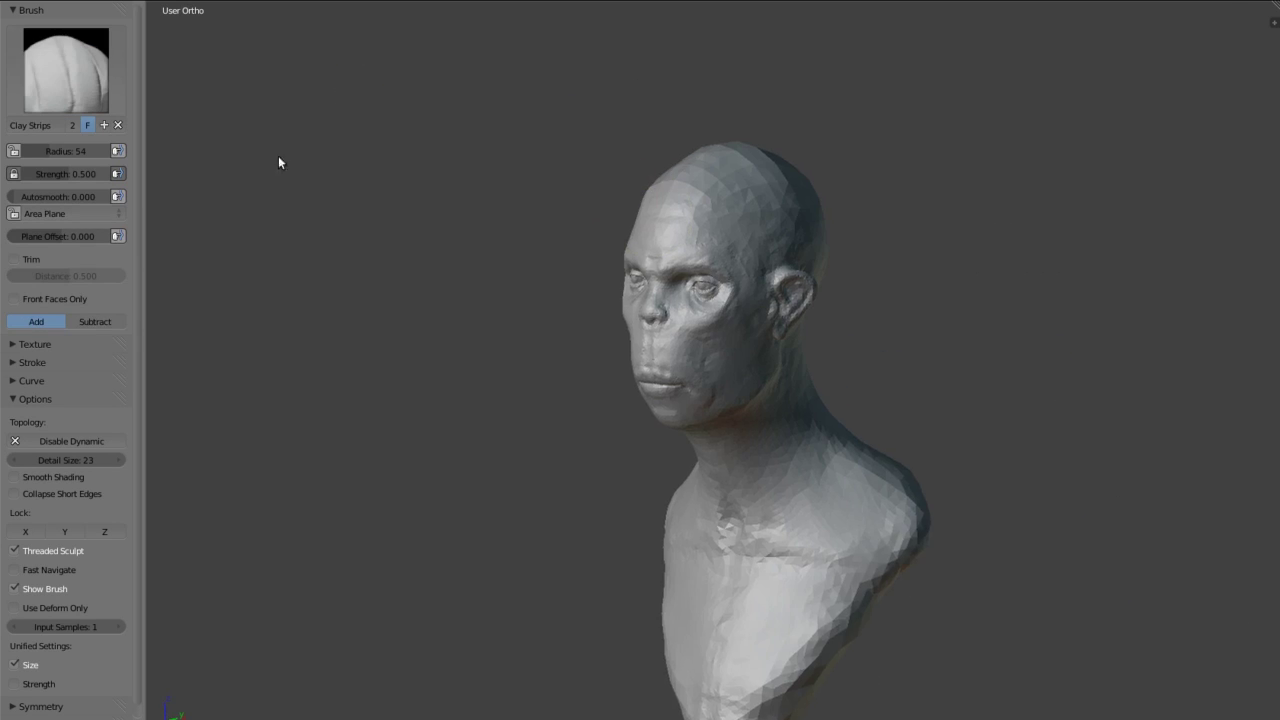
scroll(426, 425, up, 5)
scroll(415, 438, down, 5)
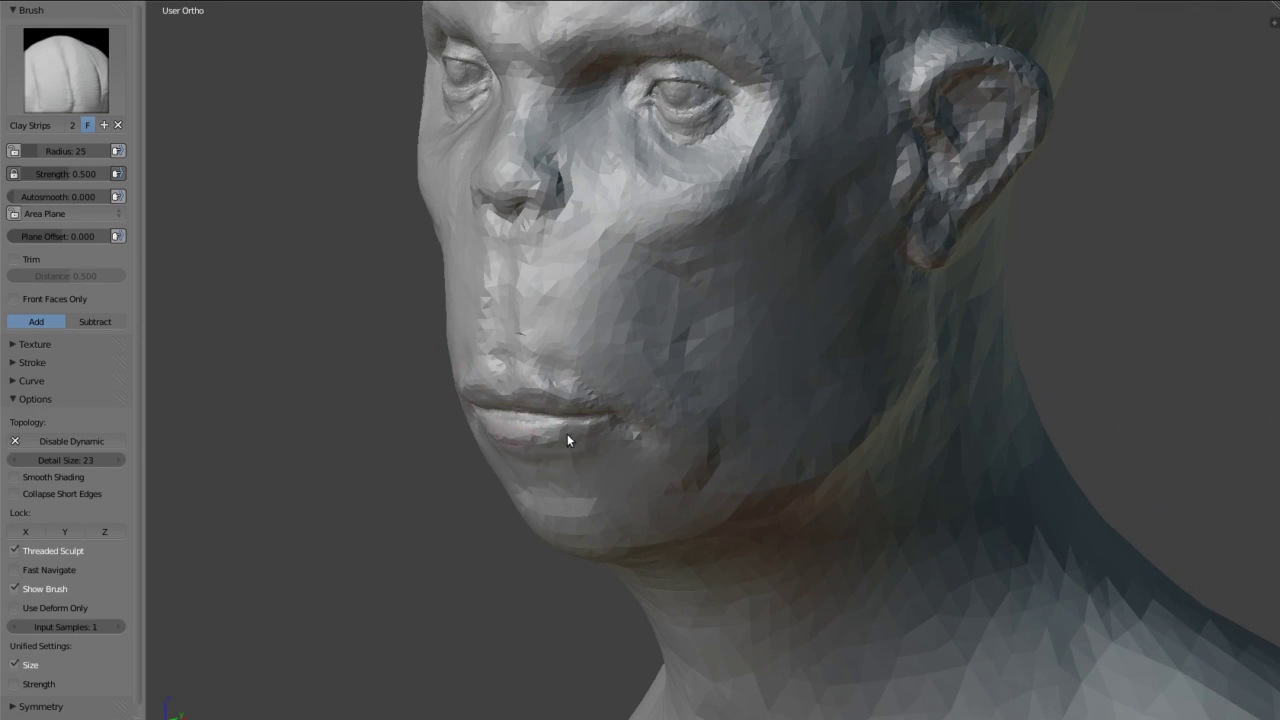
- Build up the lips and nose with Clay Strips at radius 25
mouse_move(587, 499)
middle_down()
mouse_move(621, 481)
mouse_move(690, 333)
mouse_move(737, 334)
middle_up()
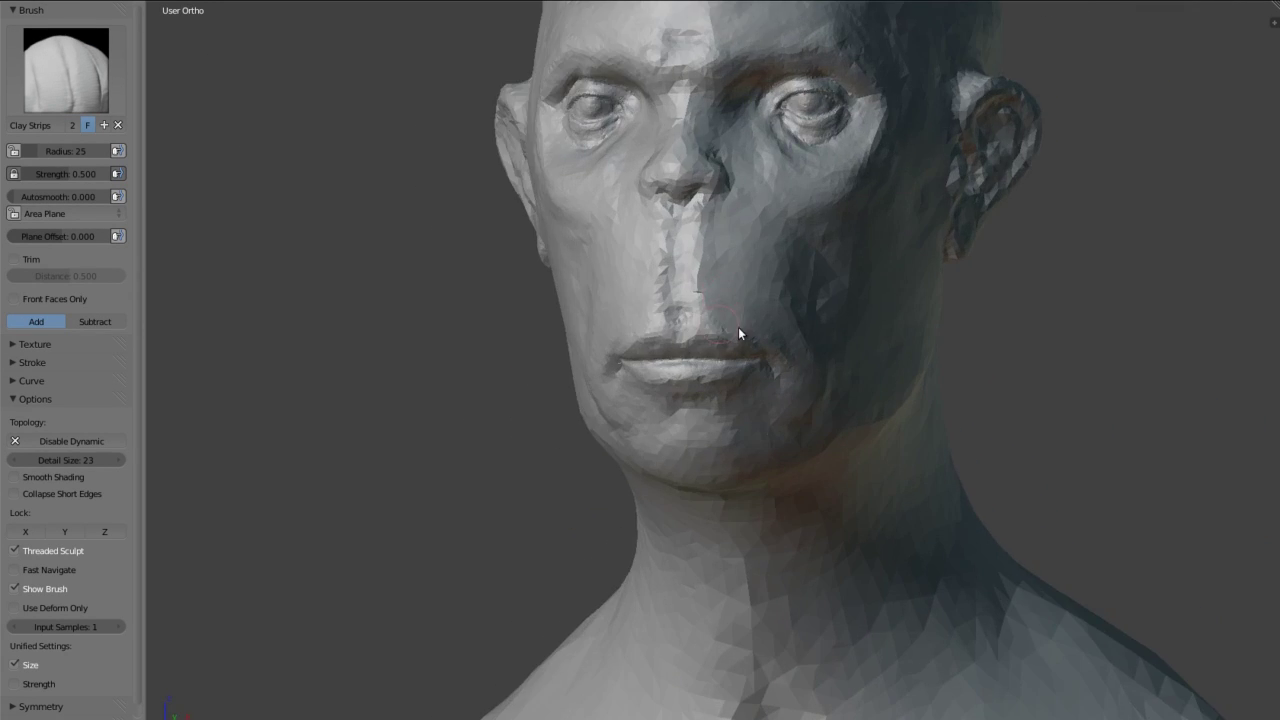
scroll(720, 360, up, 2)
scroll(737, 366, up, 2)
scroll(620, 306, up, 2)
scroll(620, 306, down, 5)
mouse_move(620, 306)
middle_down()
mouse_move(625, 237)
mouse_move(533, 244)
middle_up()
scroll(533, 244, up, 5)
scroll(615, 295, down, 3)
- Fill out the cheeks, checking from right three-quarter and left profile views
scroll(573, 398, up, 3)
scroll(573, 400, down, 4)
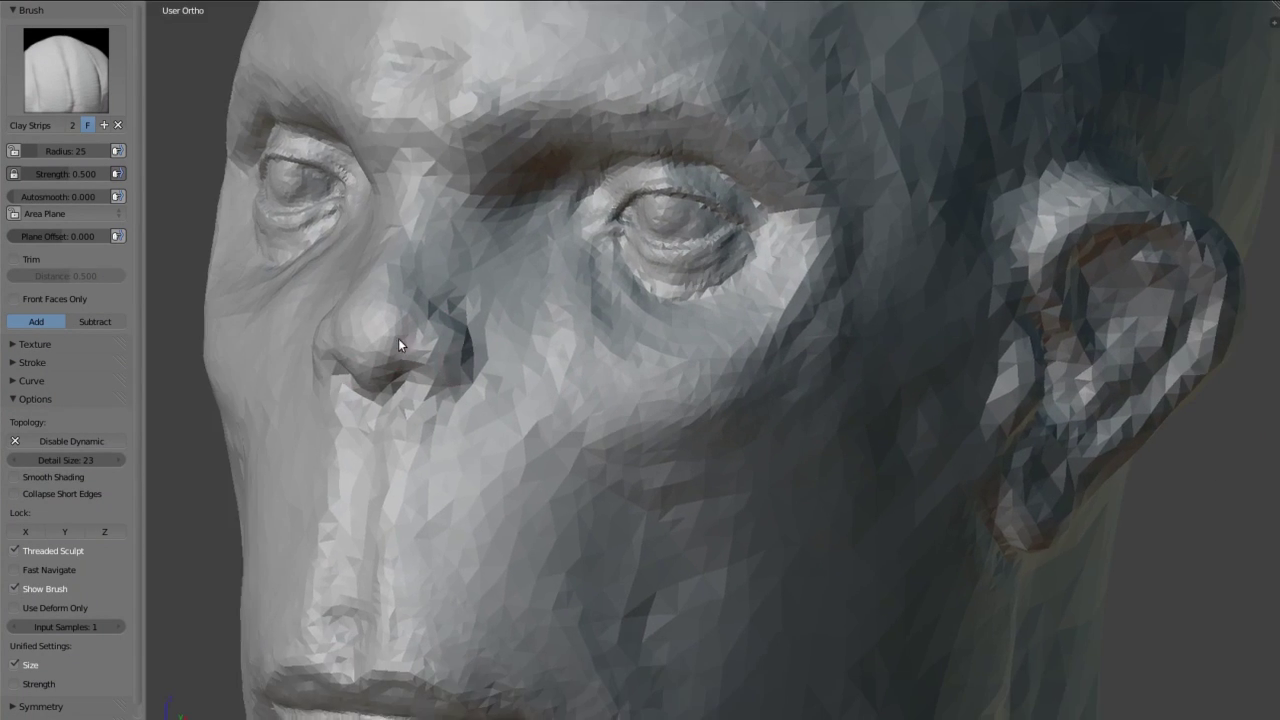
scroll(552, 407, down, 3)
scroll(644, 372, up, 3)
scroll(644, 376, down, 2)
mouse_move(644, 376)
middle_down()
mouse_move(491, 349)
mouse_move(600, 484)
mouse_move(594, 371)
mouse_move(753, 384)
mouse_move(723, 340)
middle_up()
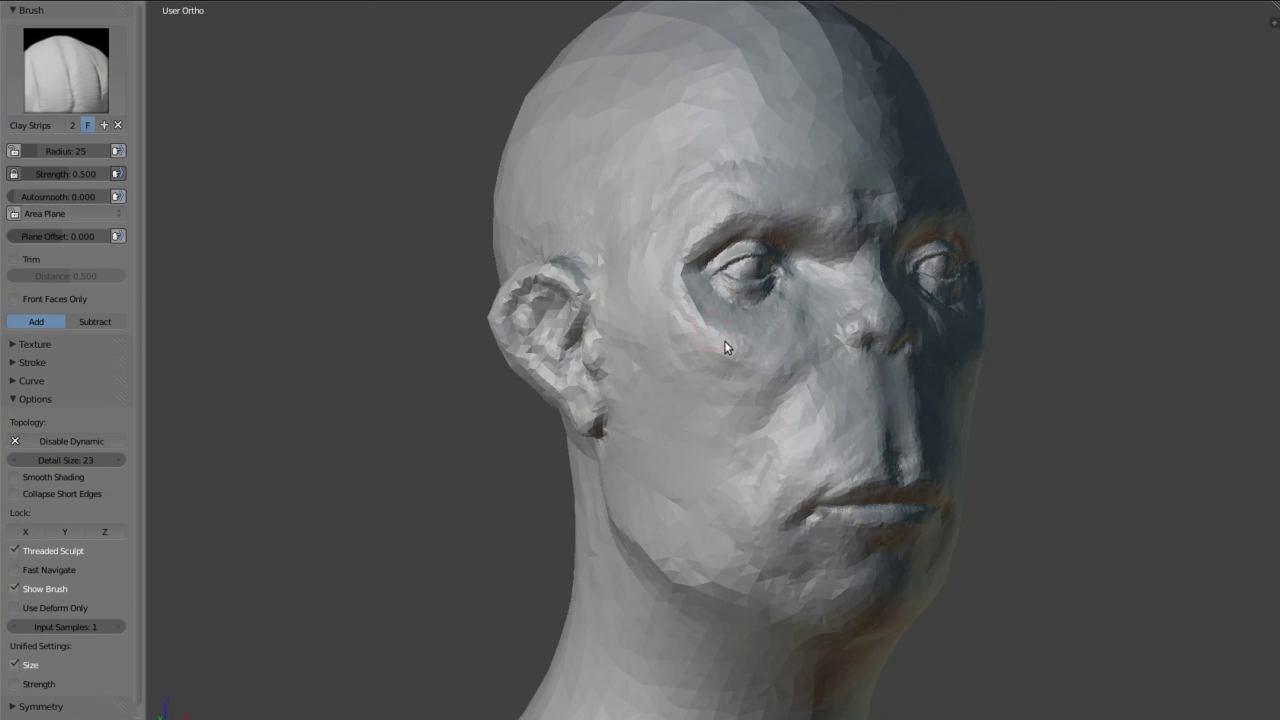
mouse_move(669, 263)
middle_down()
mouse_move(831, 289)
mouse_move(699, 480)
mouse_move(888, 366)
mouse_move(693, 310)
middle_up()
scroll(888, 366, down, 3)
- Mask a band from the jaw over the top of the head in right side view
key(KP_3)
scroll(735, 261, up, 5)
key(m)
mouse_move(735, 261)
mouse_down()
mouse_move(732, 208)
mouse_move(760, 165)
mouse_up()
- Enlarge the Mask brush to radius 51 and mask over the back of the head
mouse_move(719, 197)
middle_down()
mouse_move(791, 222)
mouse_move(853, 205)
middle_up()
key(f)
click(783, 189)
drag(853, 205, 731, 214)
mouse_move(731, 214)
middle_down()
mouse_move(627, 214)
mouse_move(792, 257)
mouse_move(848, 229)
mouse_move(824, 151)
middle_up()
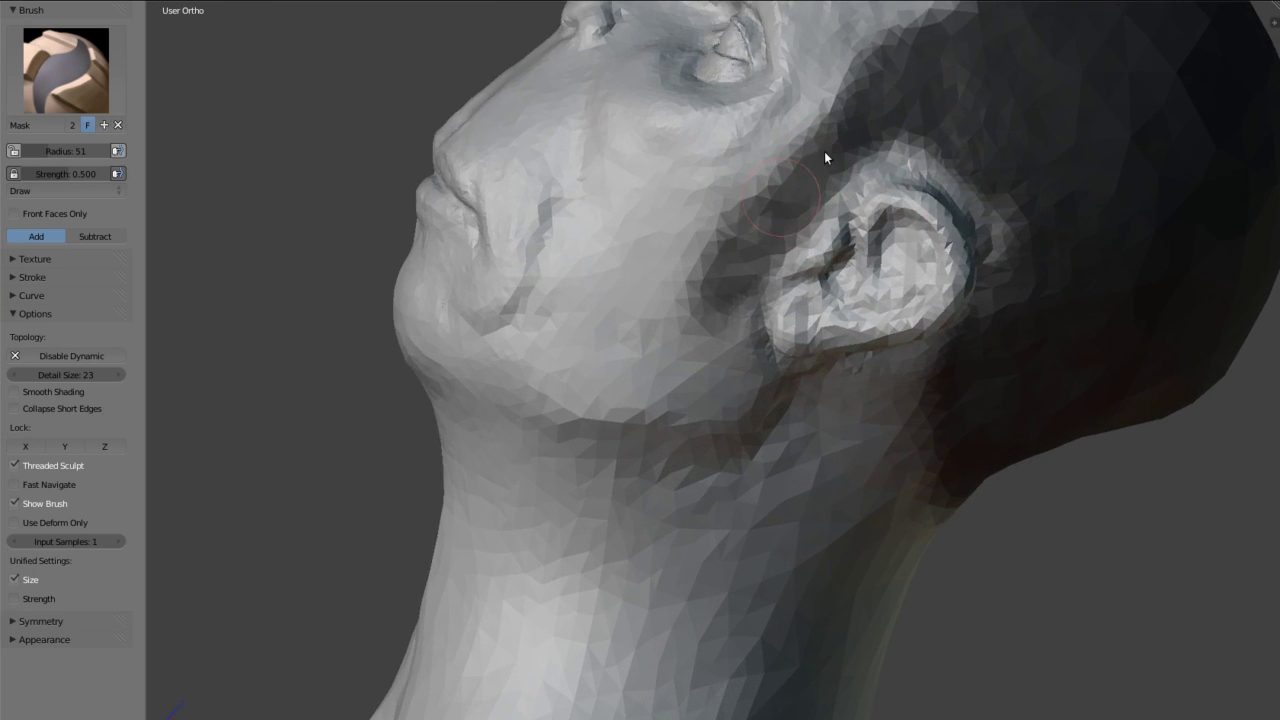
scroll(625, 104, down, 3)
scroll(794, 242, up, 3)
- Review the hair cap mask, then invert it in front view
mouse_move(625, 104)
middle_down()
mouse_move(794, 242)
mouse_move(826, 168)
middle_up()
scroll(826, 168, down, 4)
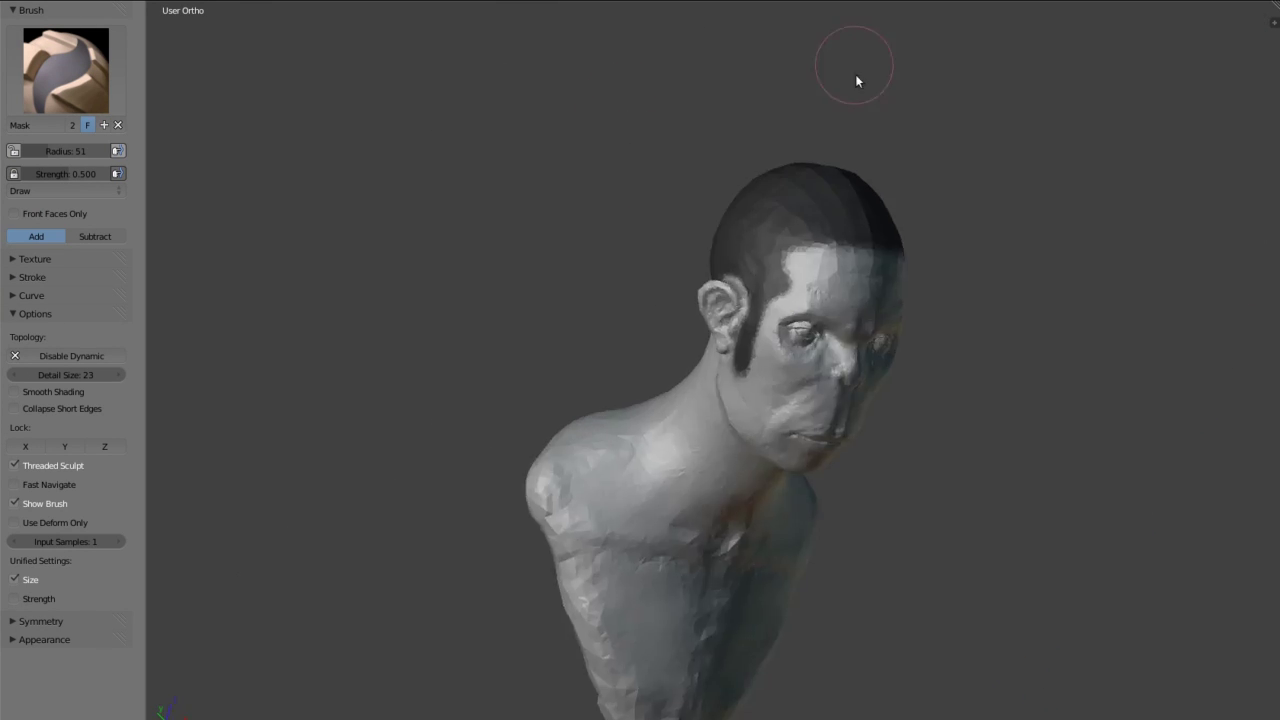
scroll(855, 74, up, 3)
scroll(829, 176, down, 2)
mouse_move(865, 210)
middle_down()
mouse_move(640, 263)
mouse_move(800, 363)
middle_up()
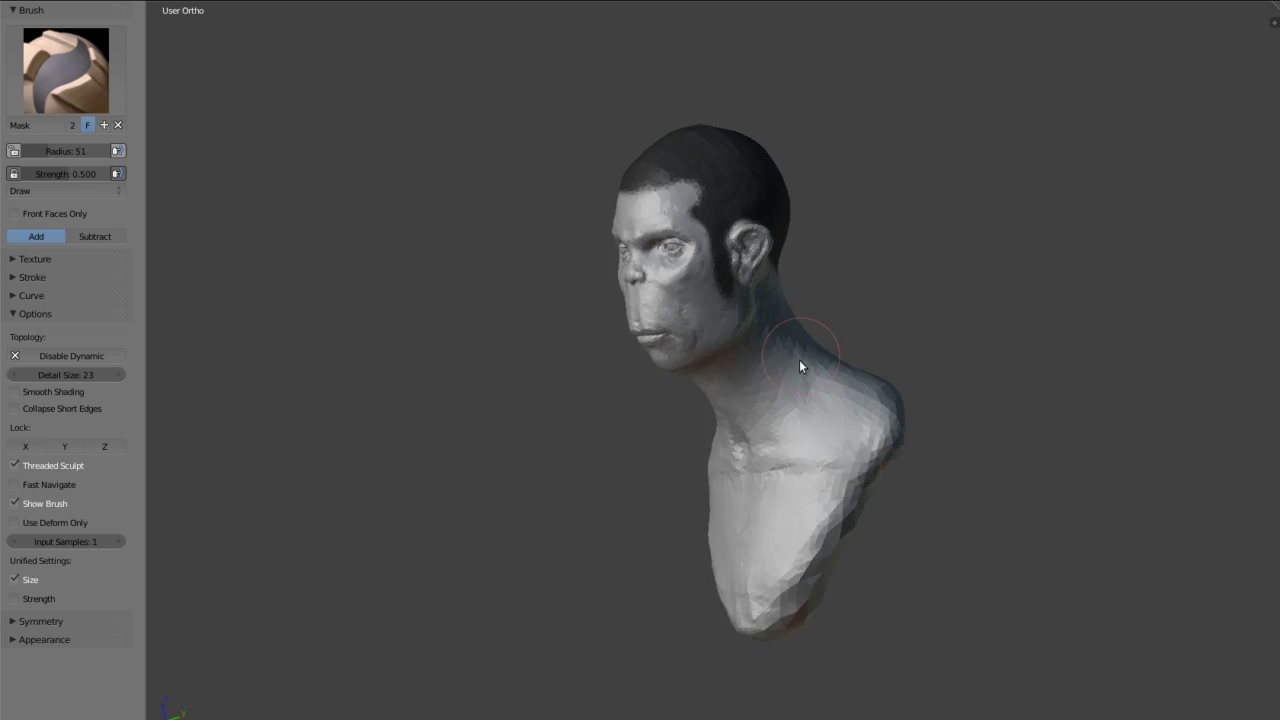
key(KP_1)
key(ctrl+i)
- Select the Inflate/Deflate brush and enlarge it to radius 128
key(i)
scroll(685, 200, down, 3)
key(f)
click(800, 290)
scroll(786, 308, up, 5)
mouse_move(786, 308)
middle_down()
mouse_move(752, 213)
mouse_move(697, 210)
mouse_move(589, 131)
mouse_move(741, 99)
mouse_move(701, 204)
mouse_move(492, 256)
mouse_move(791, 338)
mouse_move(586, 380)
mouse_move(903, 344)
middle_up()
scroll(695, 205, up, 2)
scroll(791, 338, down, 3)
scroll(785, 480, up, 5)
- Mask along both eyebrows with the Mask brush
key(m)
scroll(686, 286, up, 2)
drag(686, 286, 811, 277)
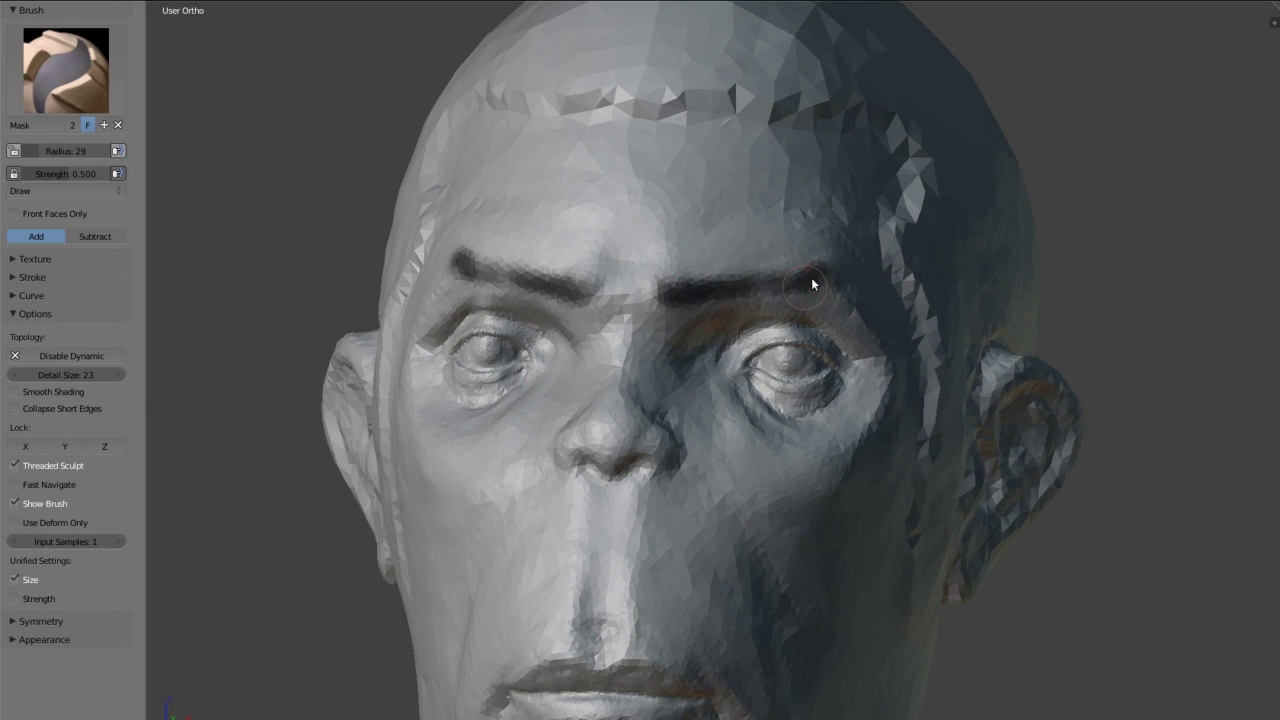
middle_drag(811, 277, 380, 303)
drag(380, 303, 559, 295)
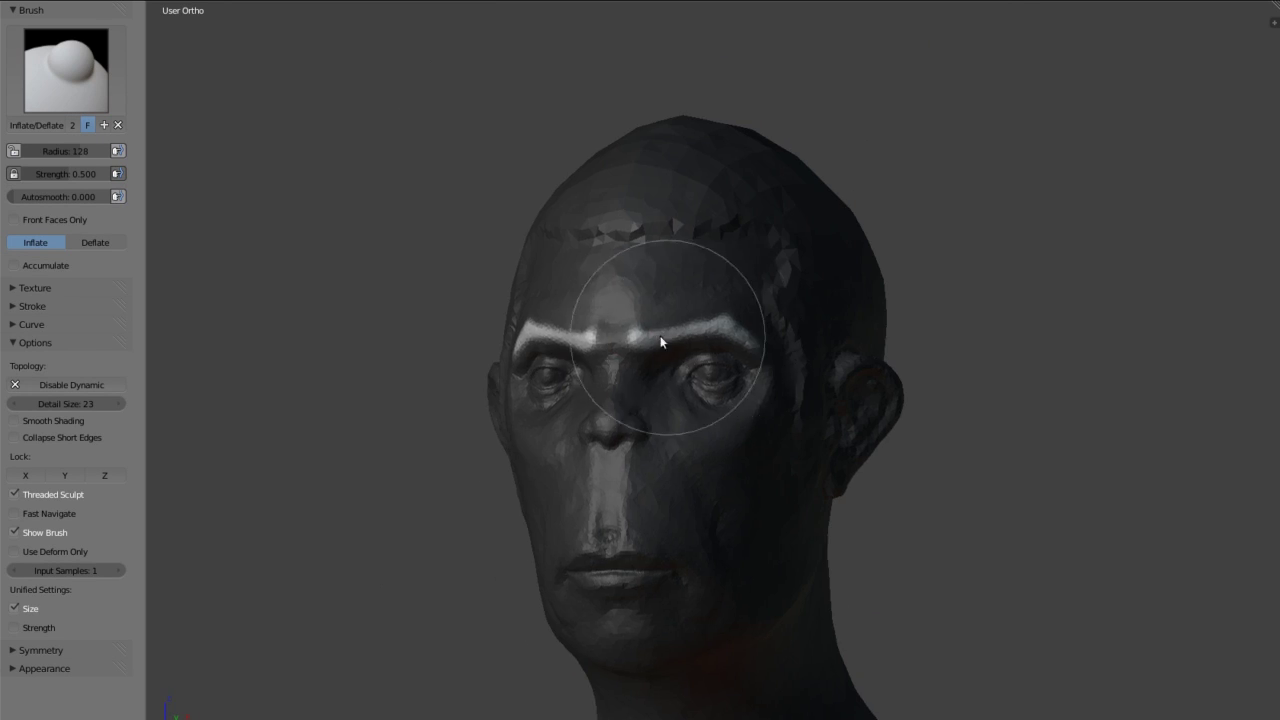